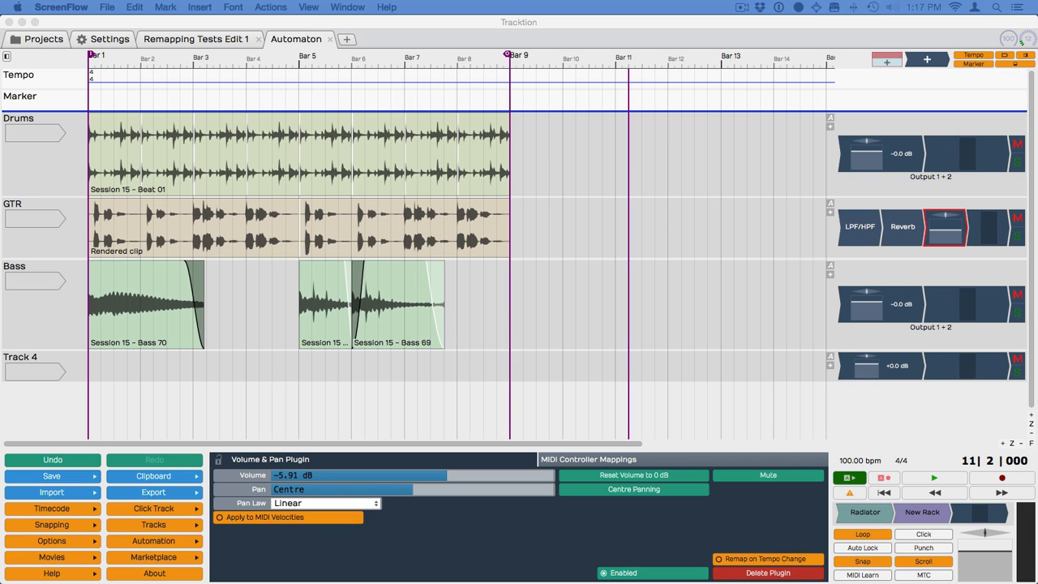
Step: Play the arrangement from about bar 2 for a short stretch and stop it
left_click(148, 364)
key("space")
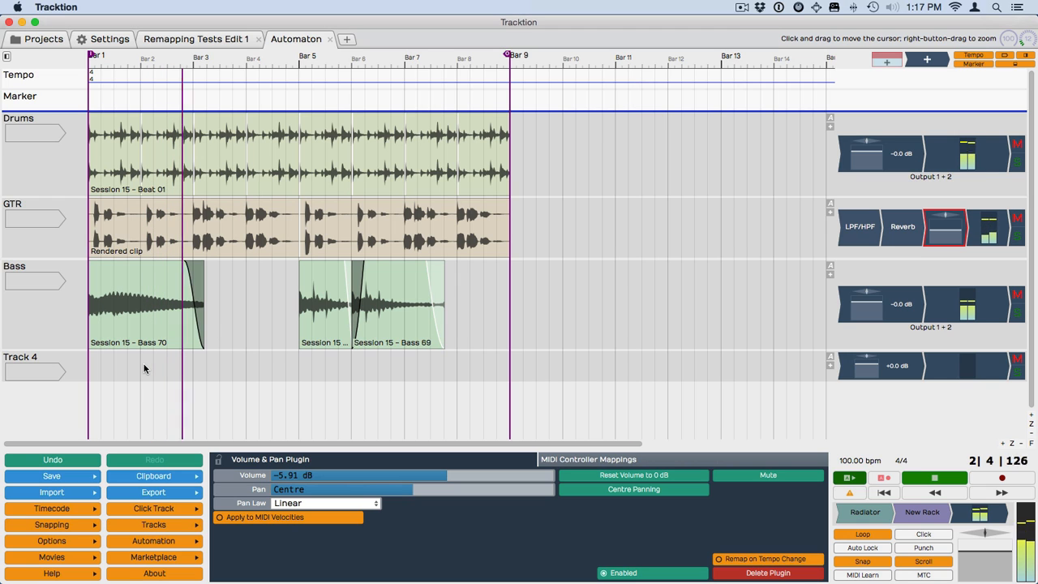
key("space")
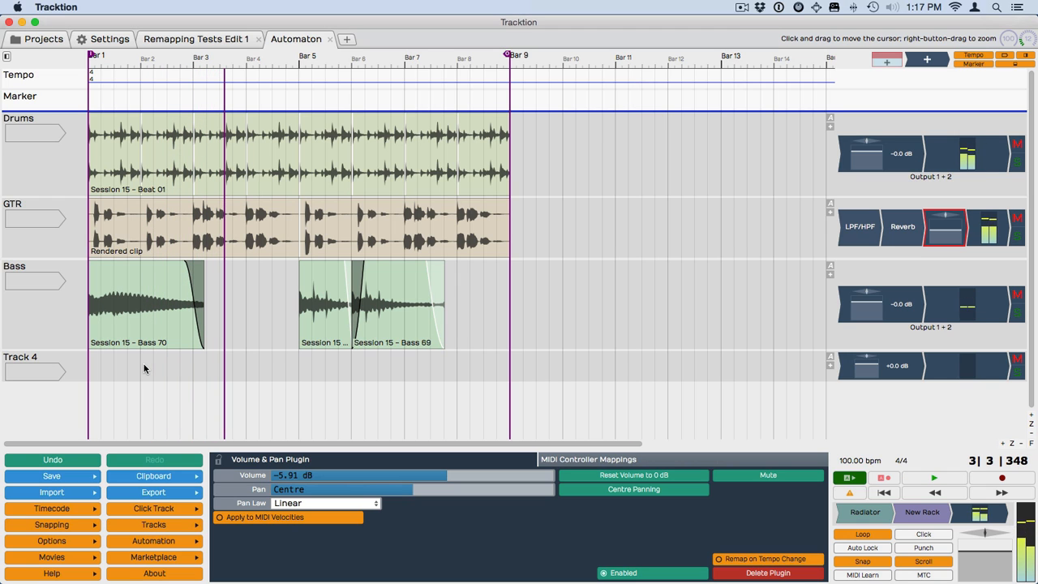
Step: Add two empty automation lanes beneath the GTR track
left_click(186, 226)
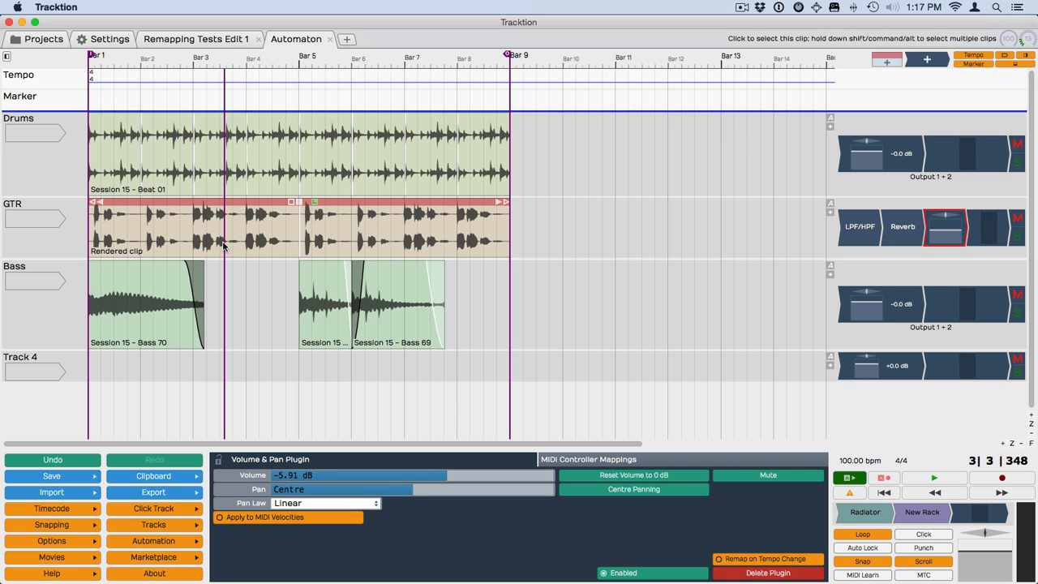
left_click(830, 212)
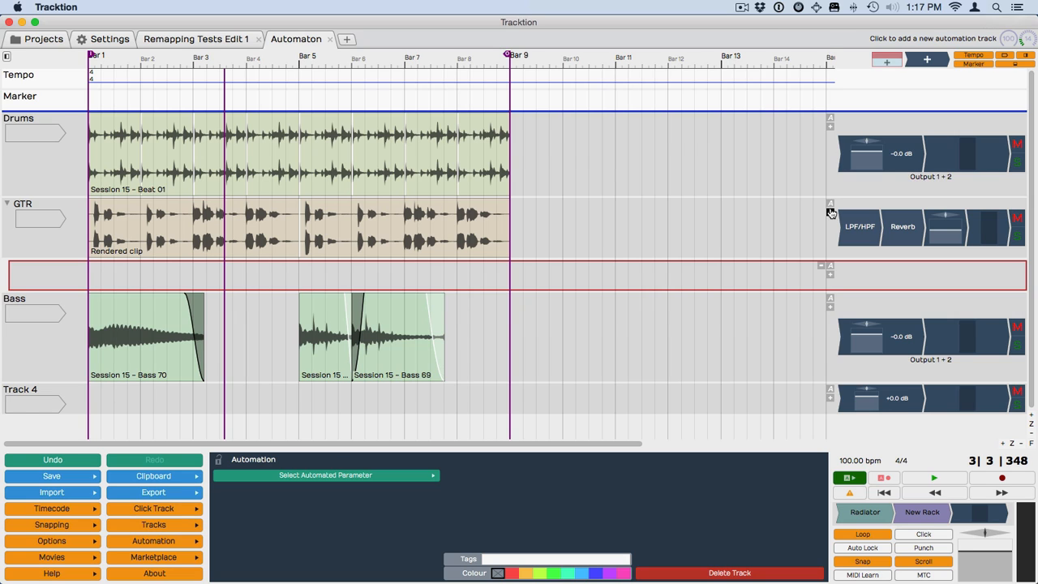
left_click(830, 213)
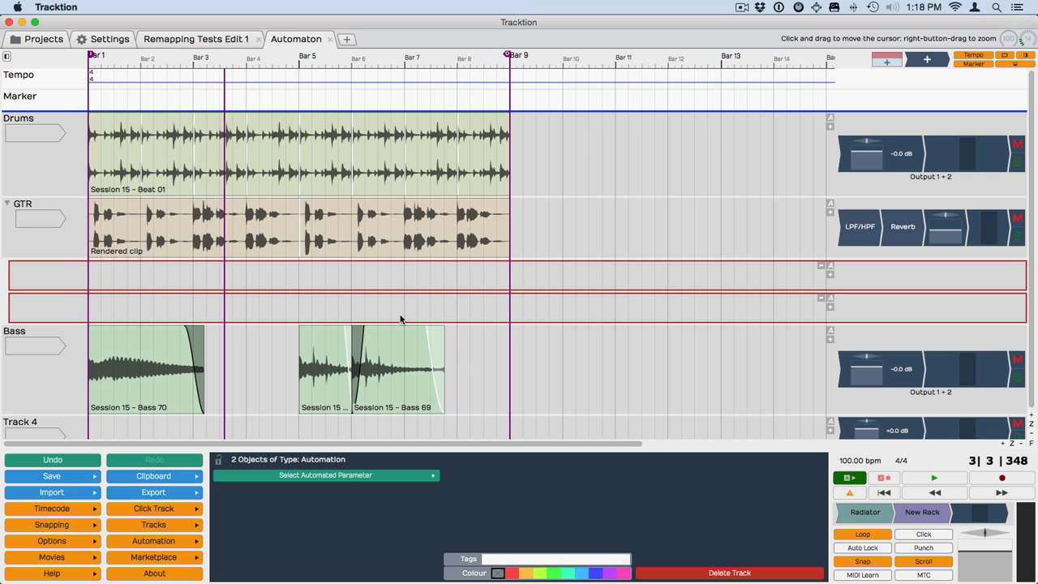
Step: Assign the Volume parameter of GTR's Volume & Pan Plugin to the first empty automation lane
left_click(830, 268)
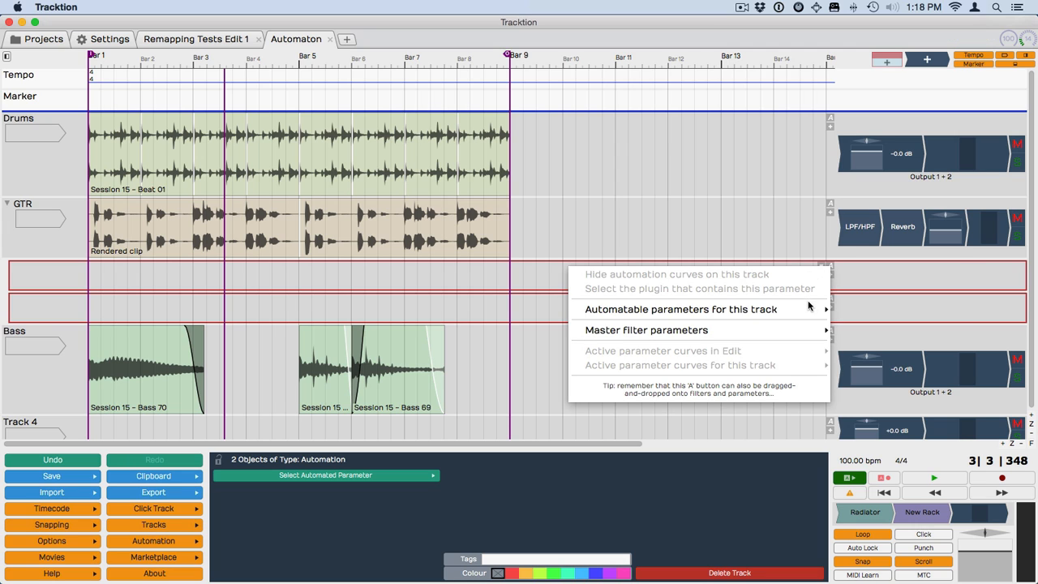
mouse_move(807, 314)
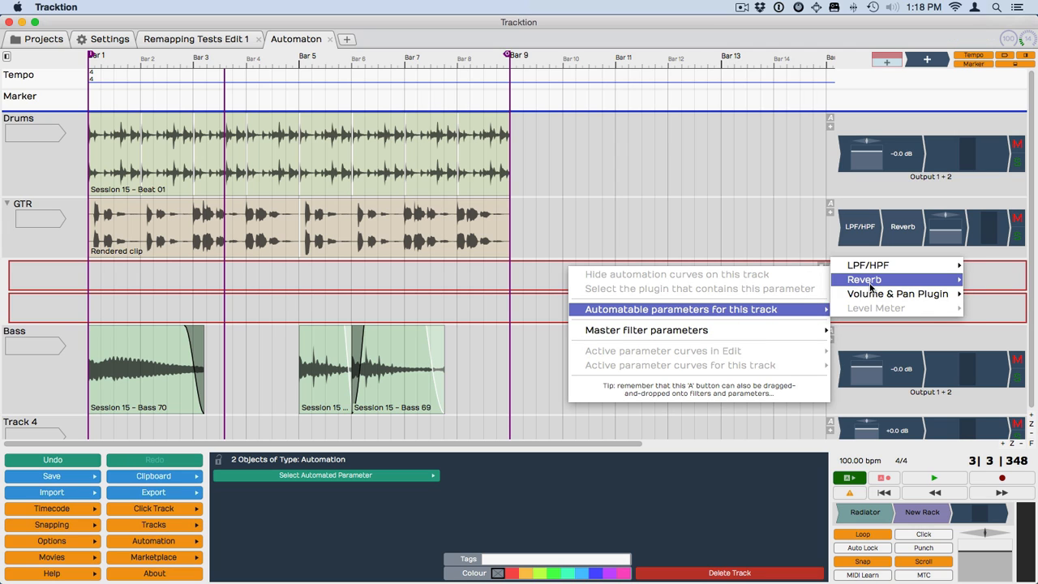
mouse_move(866, 279)
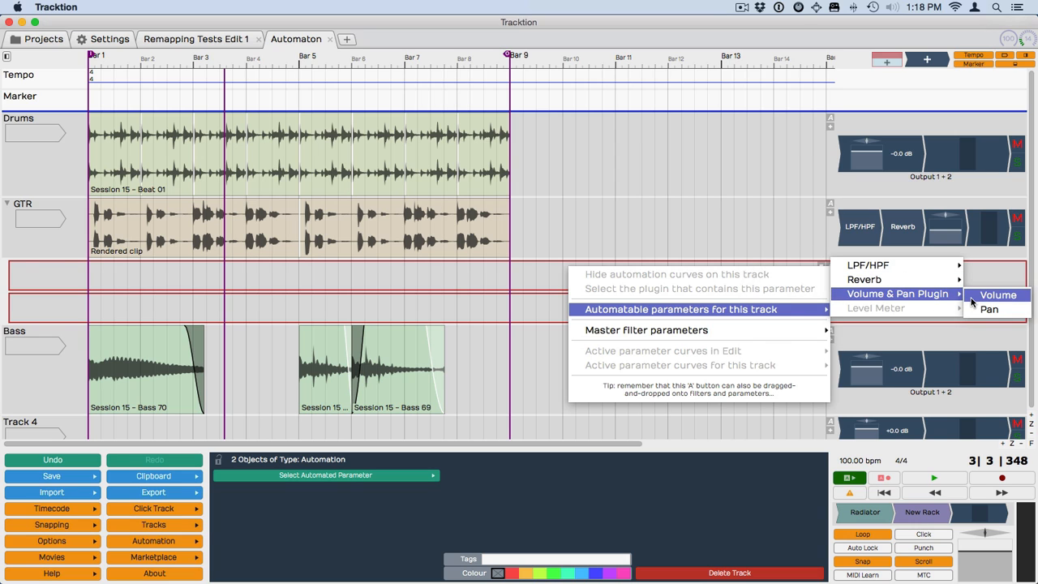
left_click(973, 295)
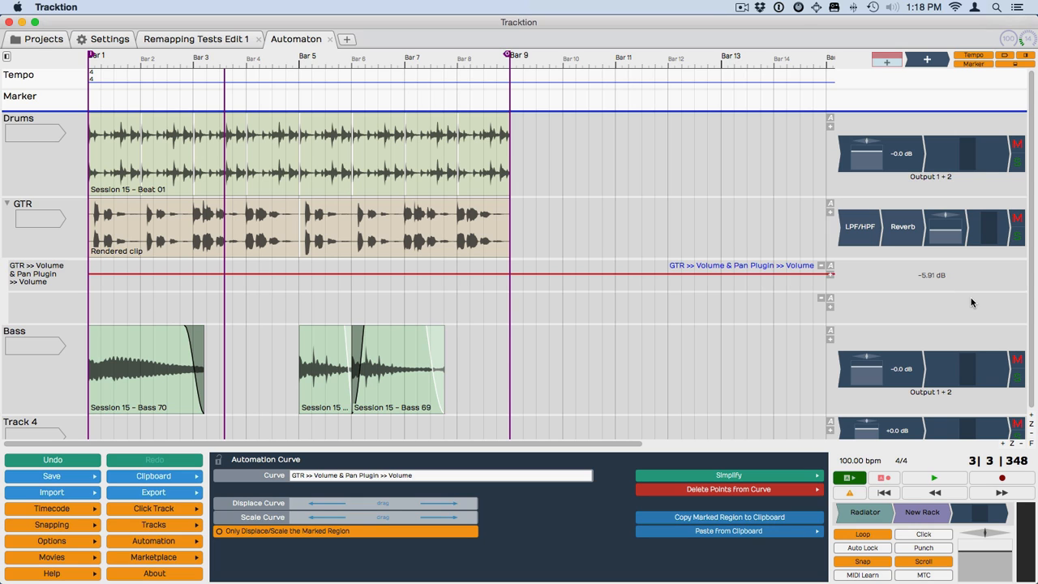
Step: Draw the GTR volume curve: +3.33 dB until 4|4, down to -INF around 5|3, a partial rise past bar 6, and a sharp drop
double_click(335, 275)
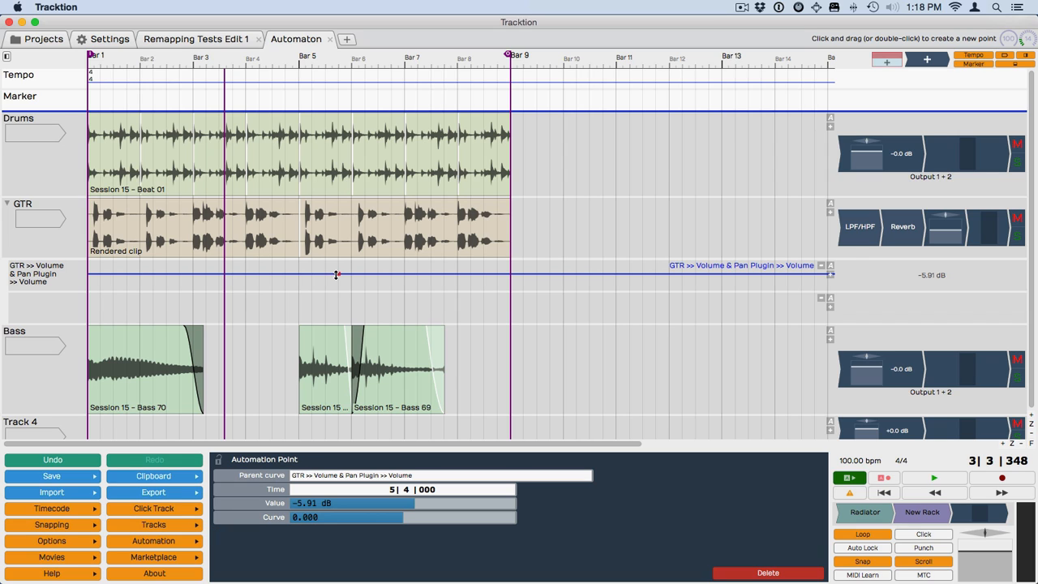
double_click(385, 275)
left_click_drag(385, 273, 386, 289)
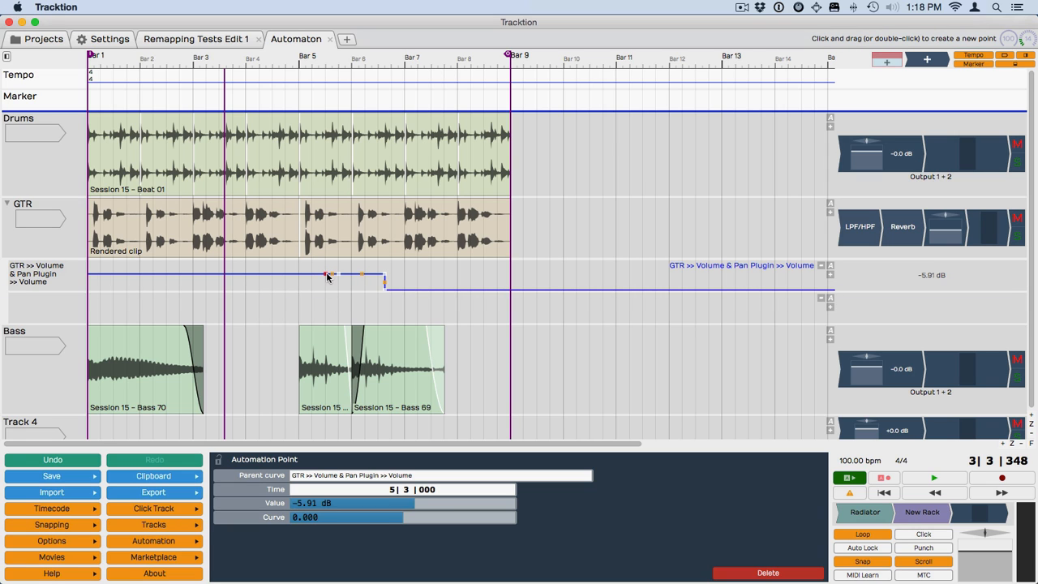
mouse_move(327, 277)
left_mouse_down()
mouse_move(332, 290)
mouse_move(336, 274)
mouse_move(337, 292)
left_mouse_up()
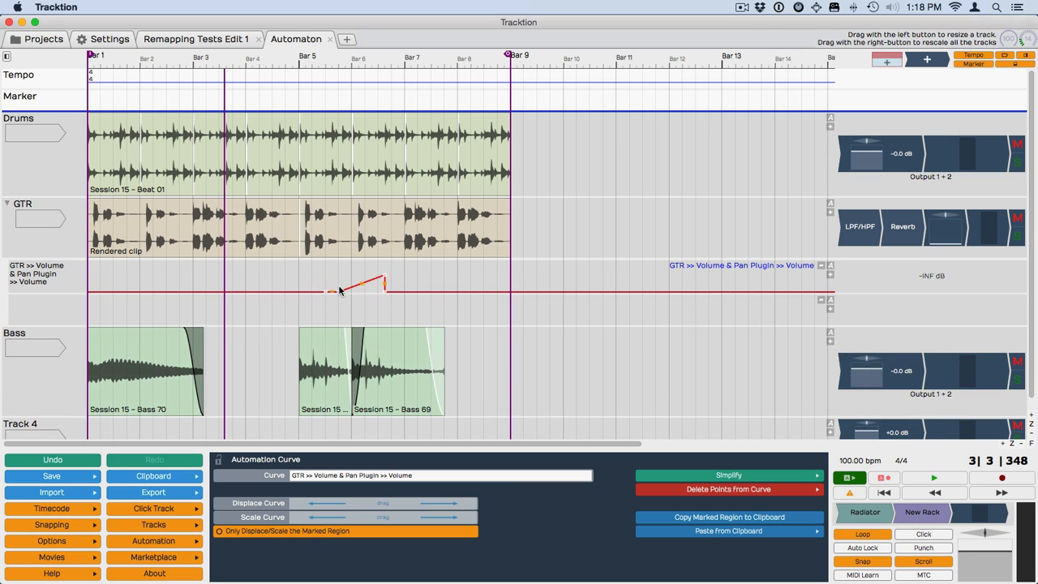
left_click(284, 292)
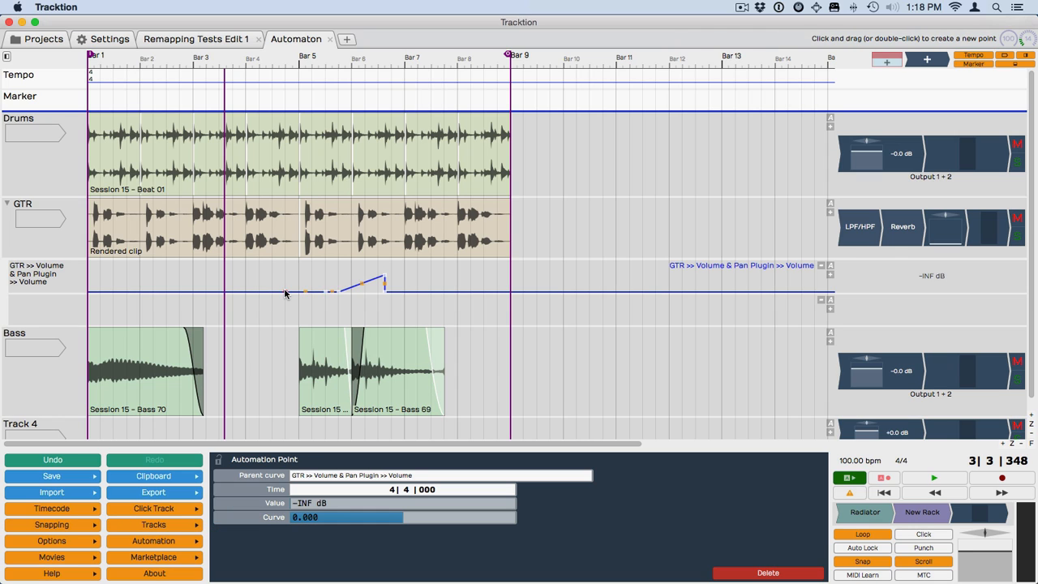
left_click_drag(285, 292, 285, 266)
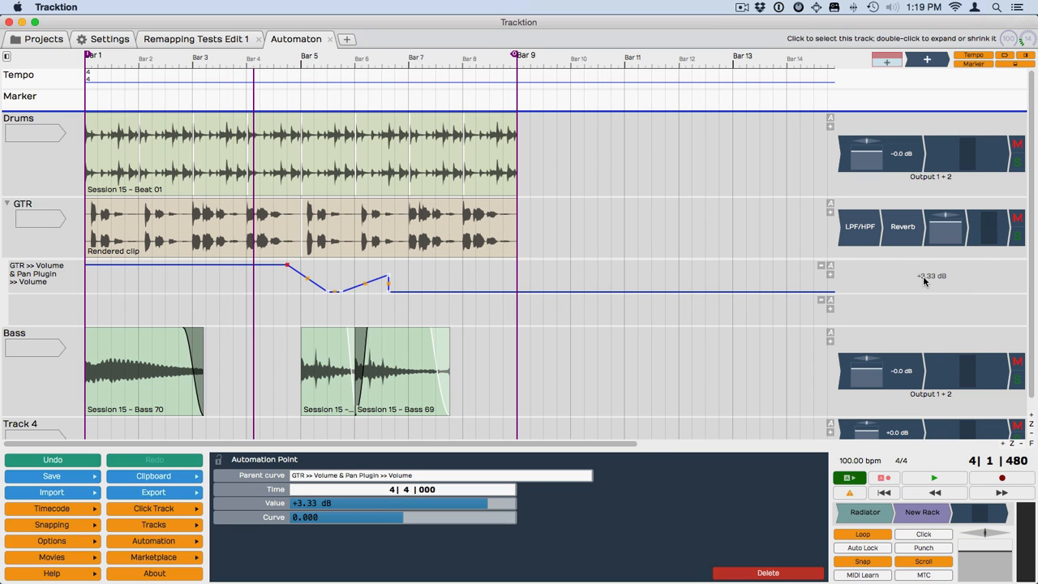
Step: Play from 4|3 through the volume dip to check the GTR volume automation, and stop
left_click(280, 310)
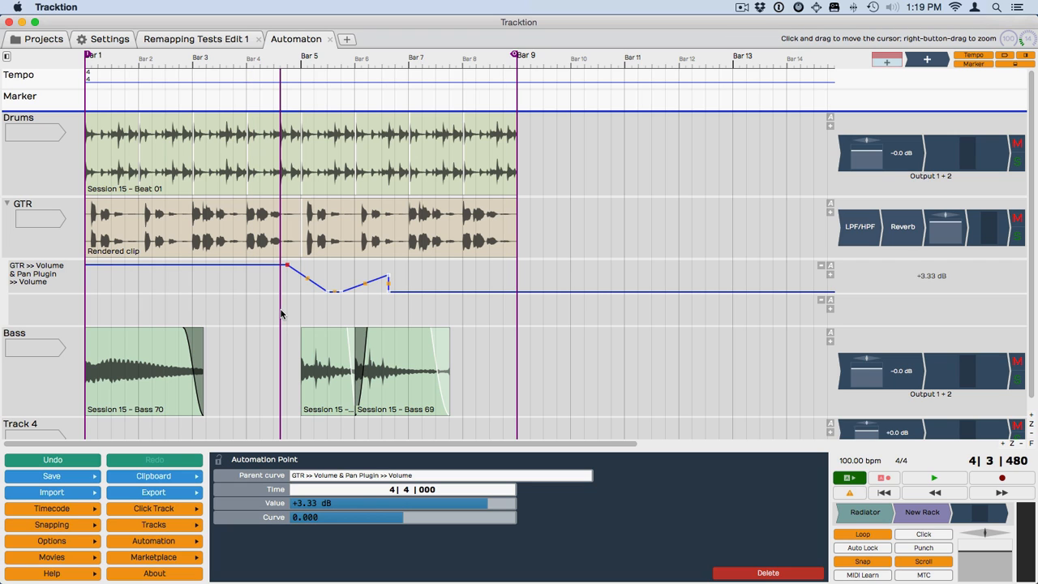
key("space")
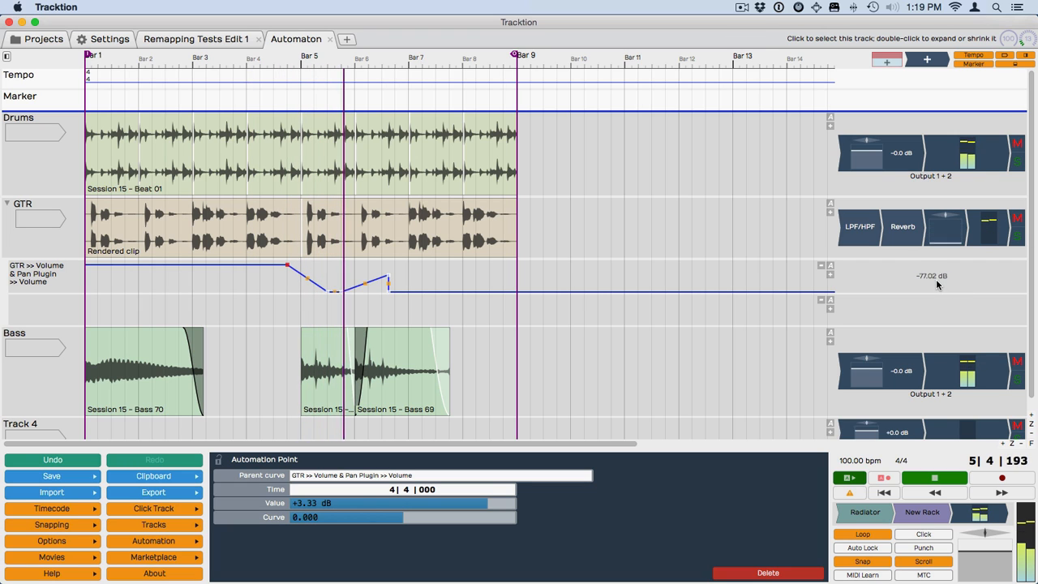
key("space")
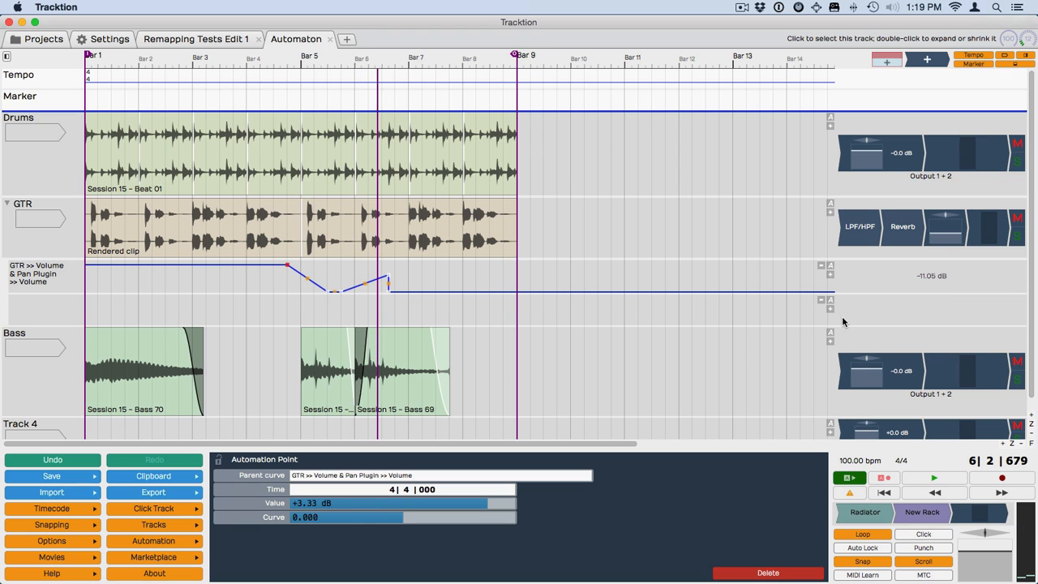
Step: Remove the empty automation lane under GTR and add a lane for the Pan parameter of its Volume & Pan Plugin
left_click_drag(740, 326, 739, 338)
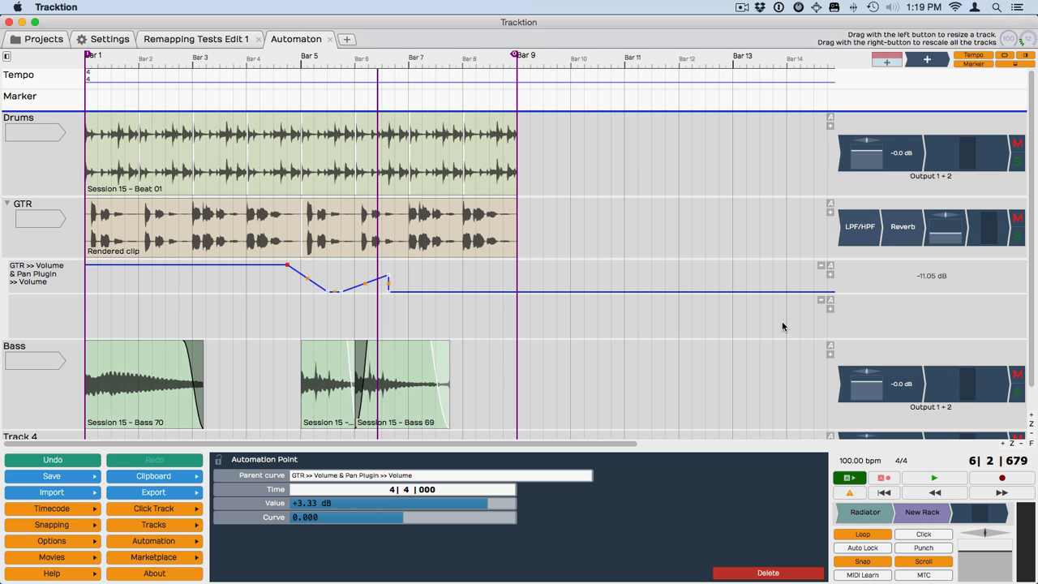
left_click(821, 301)
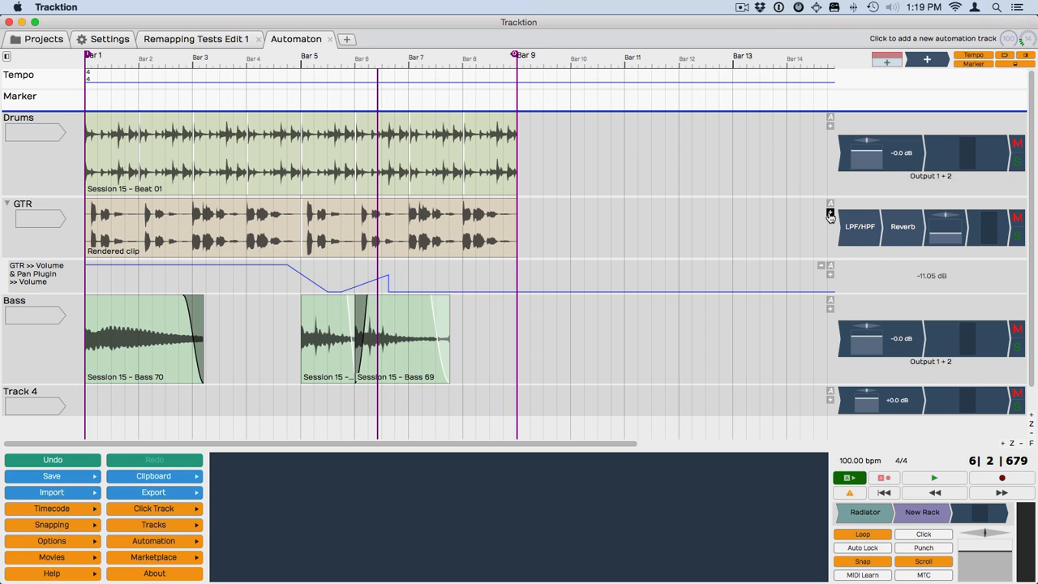
left_click(935, 232)
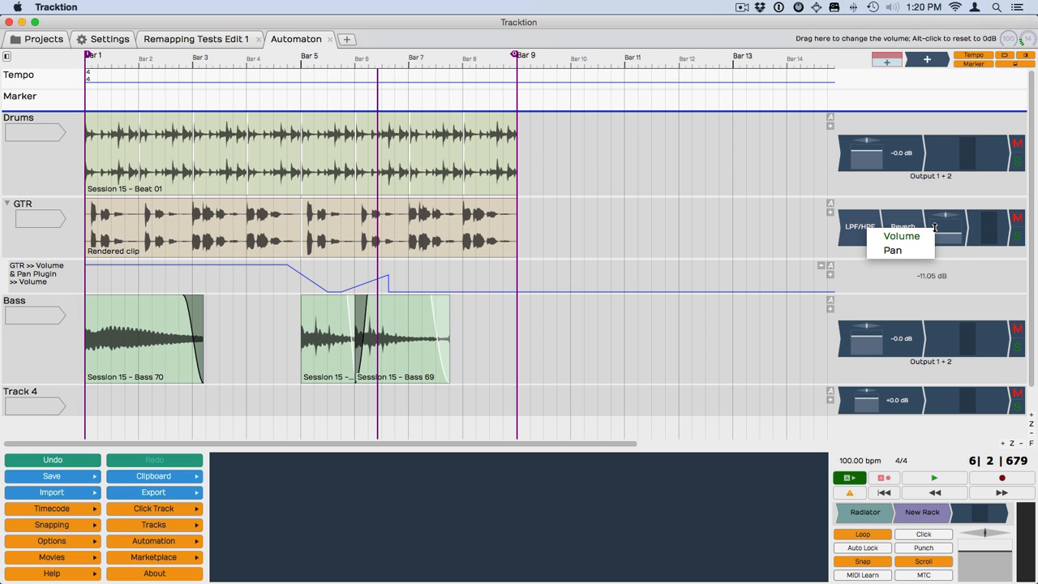
left_click(897, 250)
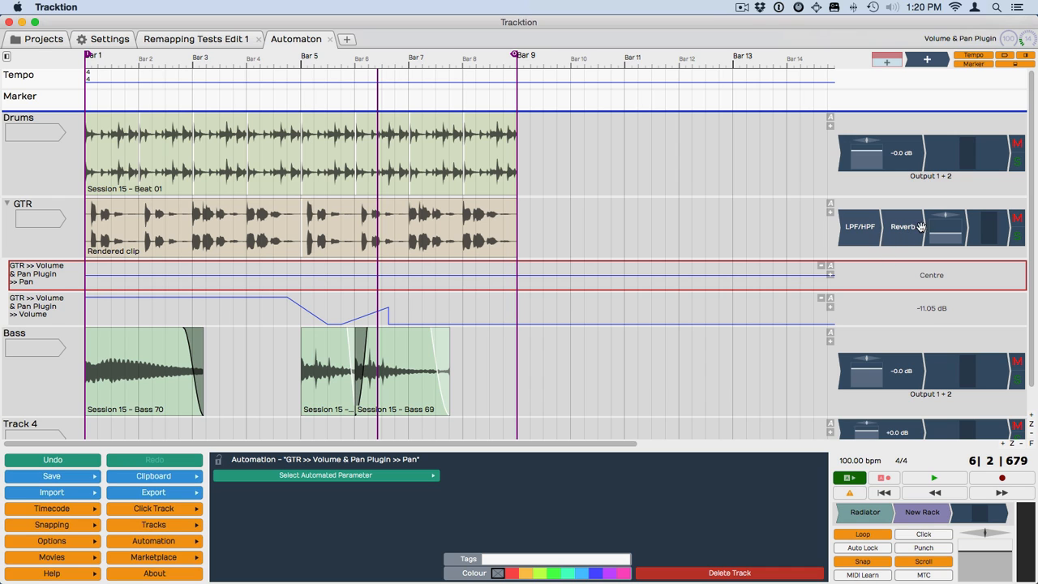
Step: Add another automation lane below the GTR volume lane and assign the Reverb plugin's Room Size to it
left_click(60, 310)
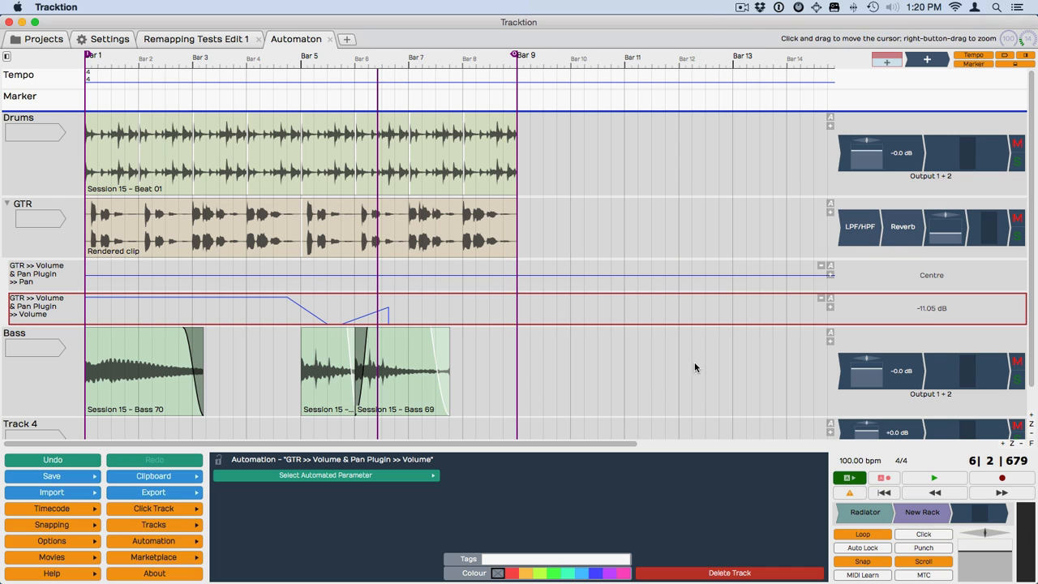
left_click(830, 308)
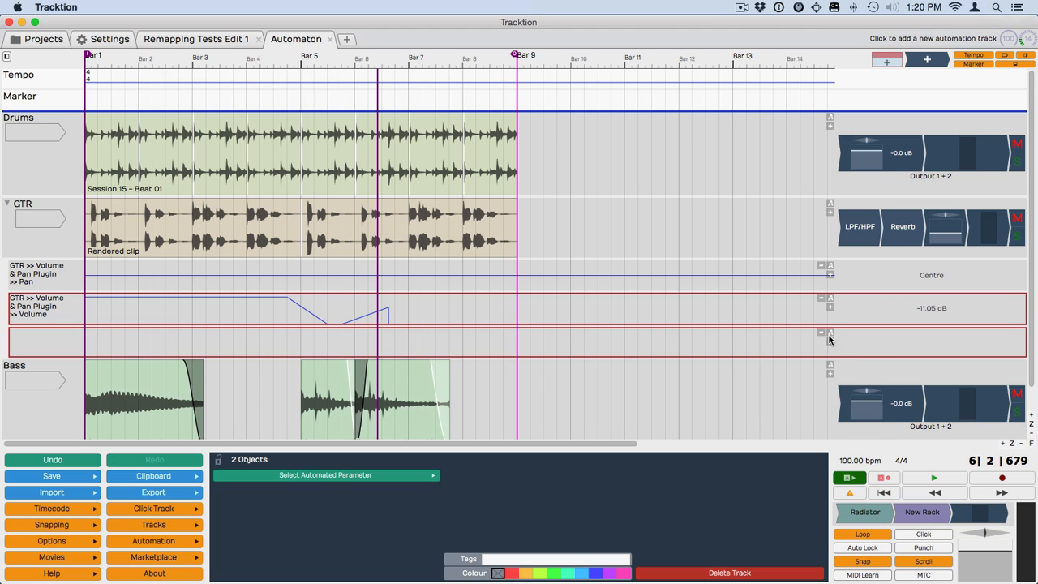
left_click_drag(829, 337, 892, 237)
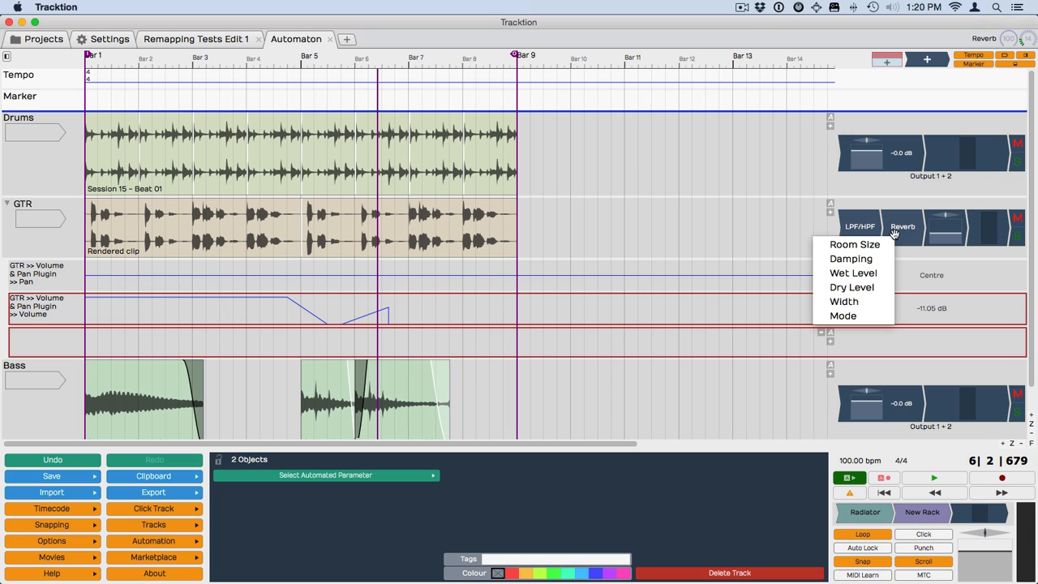
left_click(855, 243)
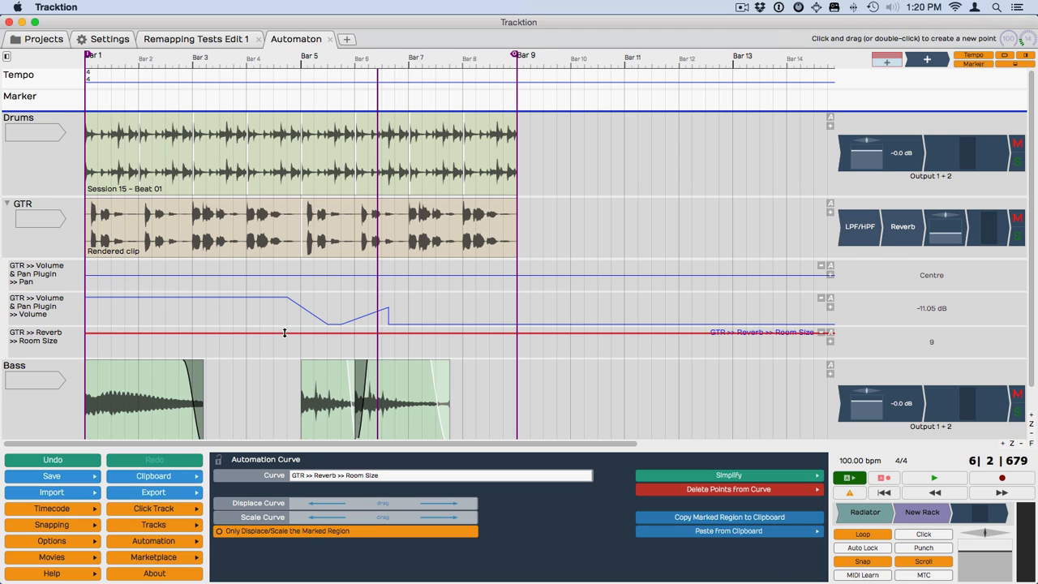
Step: Add Room Size points that ramp down from about 2|3 to 1 at bar 3, hold until 4|4, and ramp back up after bar 5
left_click_drag(285, 332, 321, 333)
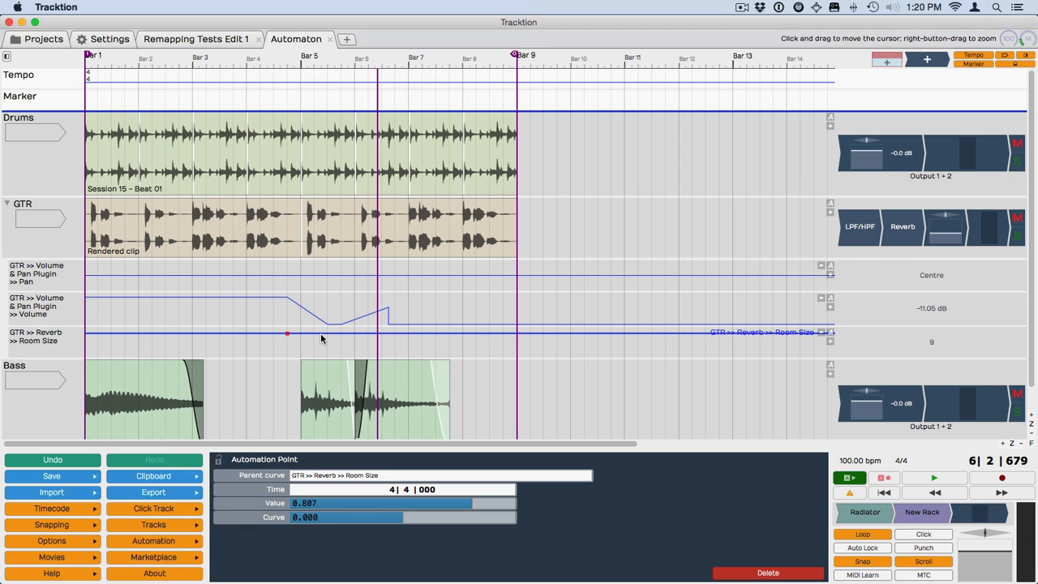
left_click(462, 333)
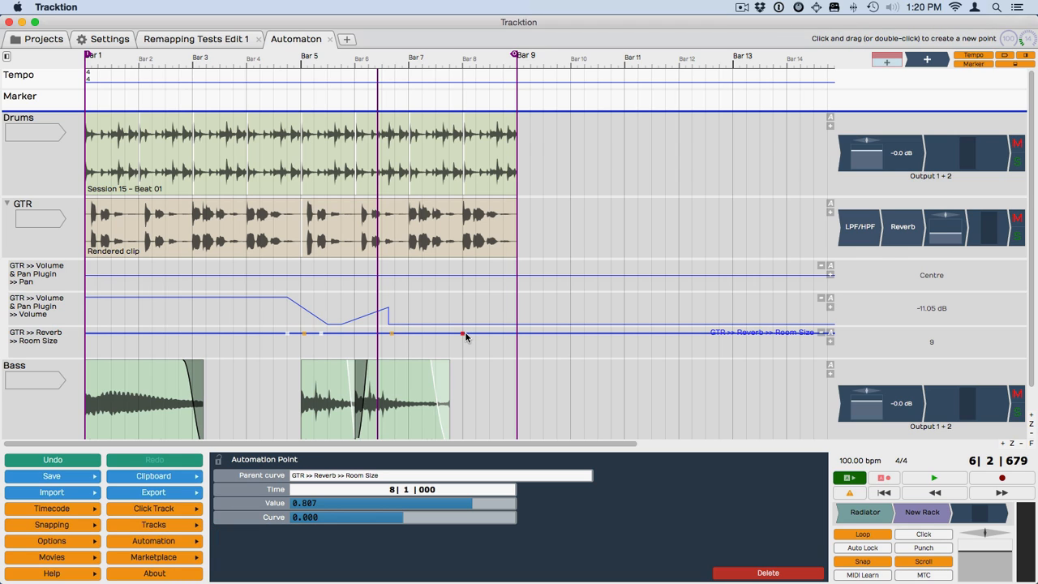
double_click(165, 332)
double_click(195, 333)
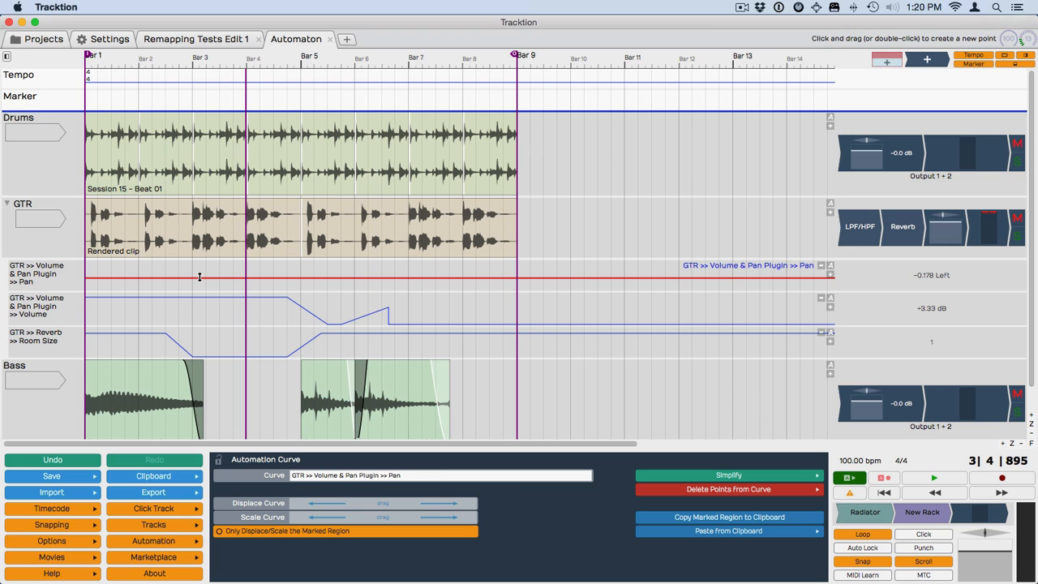
Step: Lower the opening level of the GTR volume curve to about -4.8 dB and play the result from bar 3
left_click_drag(192, 297, 192, 306)
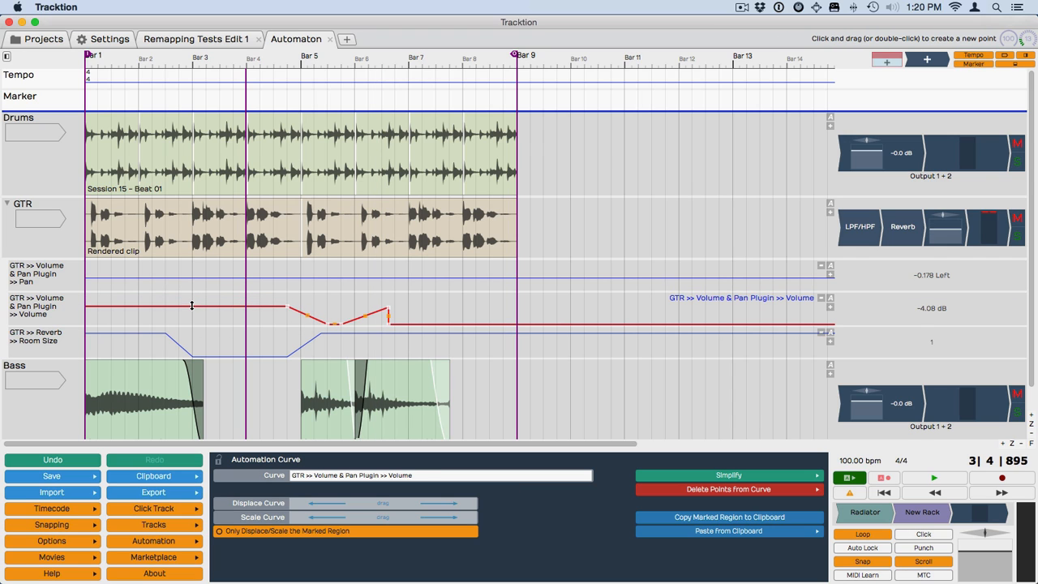
left_click(193, 323)
key("space")
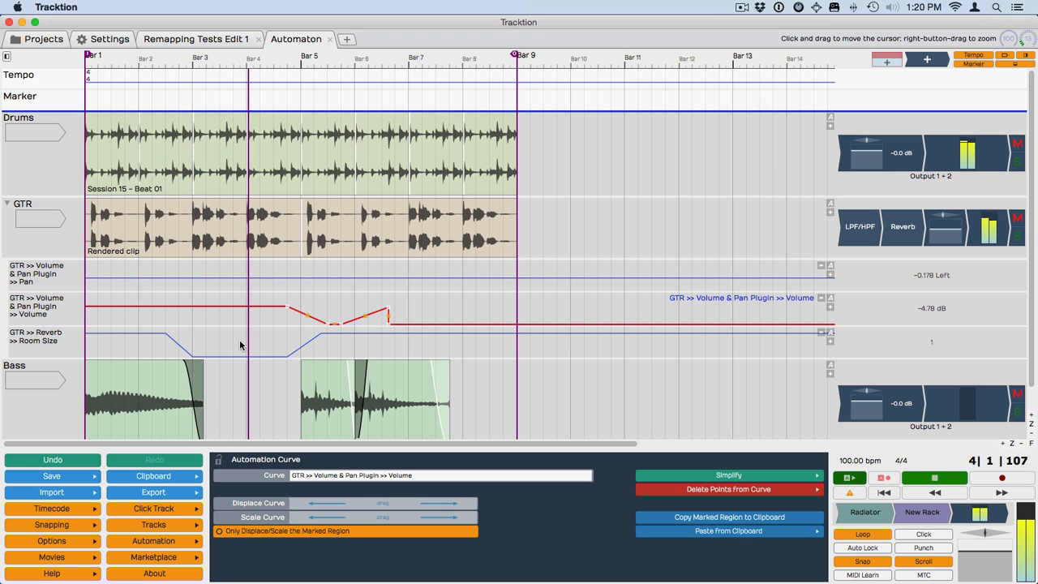
key("space")
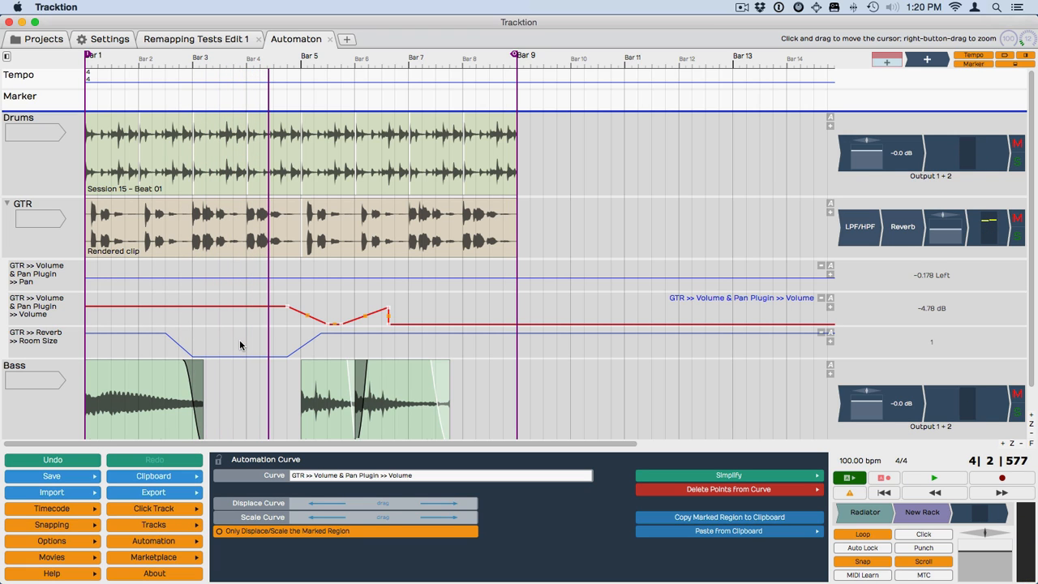
Step: Show the GTR Reverb plugin's properties and play the arrangement to watch its Room Size follow the automation
left_click(894, 234)
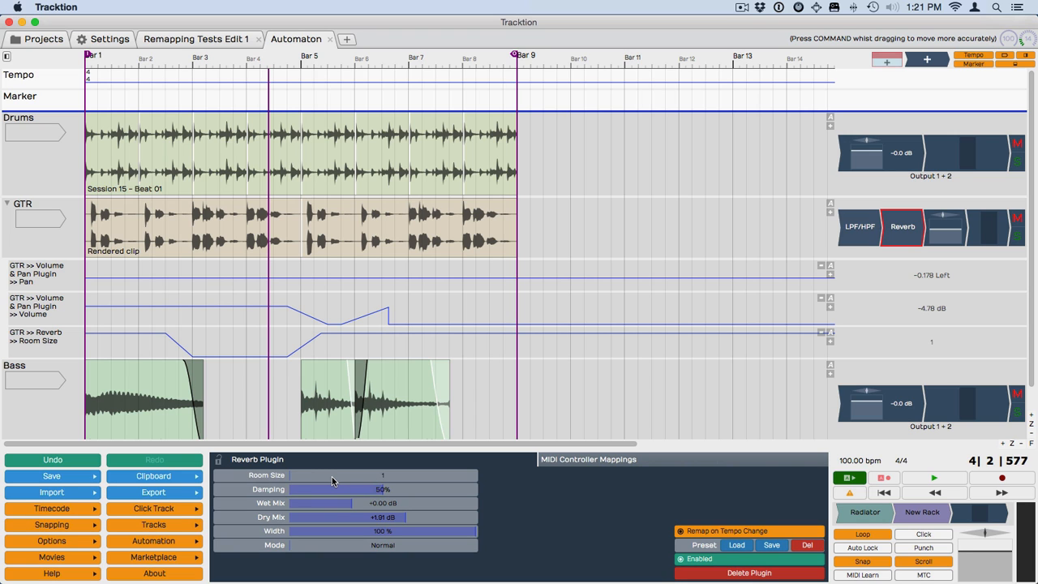
key("space")
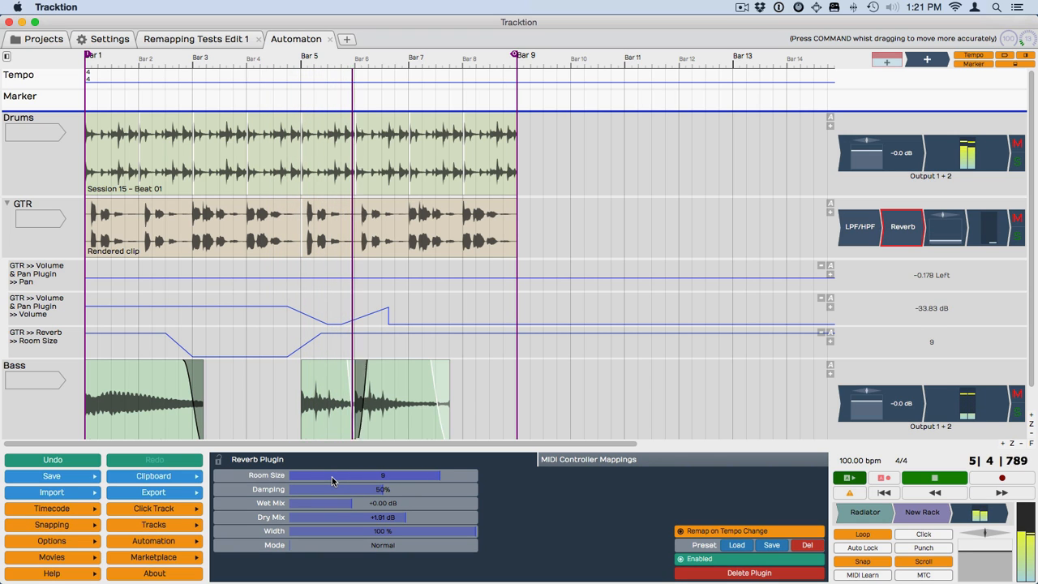
key("space")
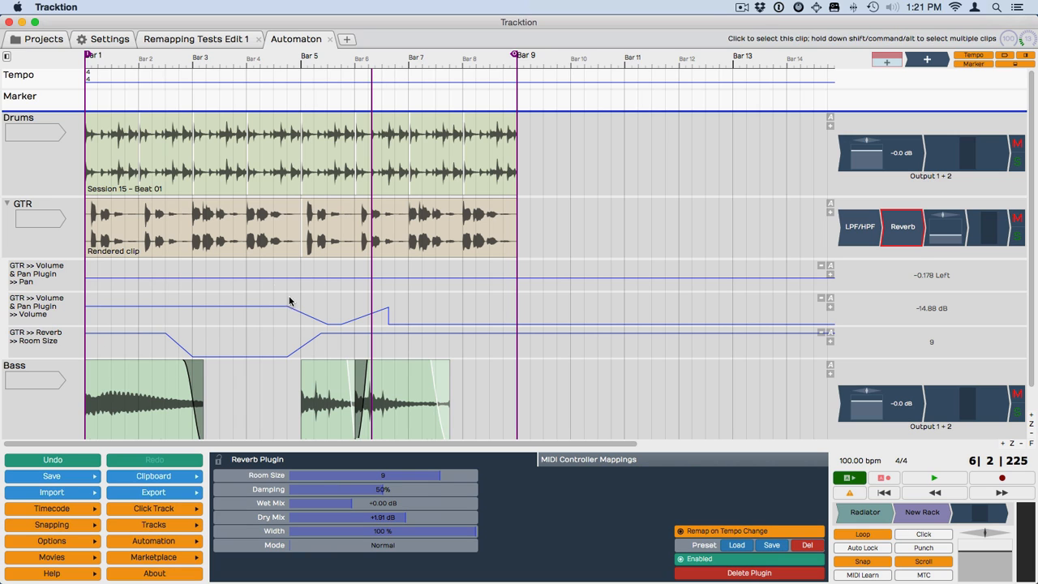
Step: Add points to the GTR pan curve at 3|3|480, just after bar 4, around bar 5 and at 7|3|000
left_click(228, 276)
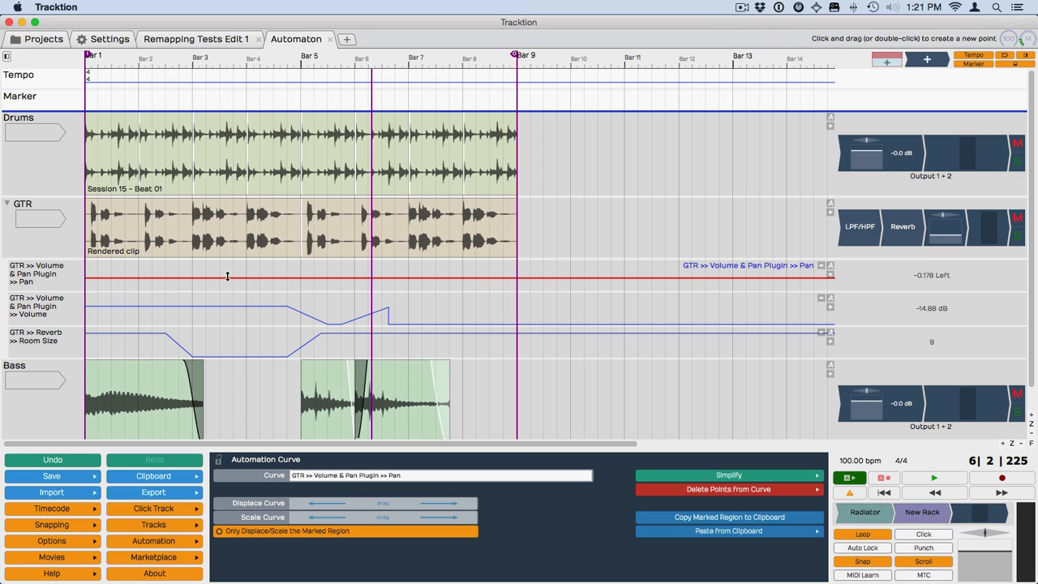
left_click(227, 278)
left_click(263, 278)
left_click(301, 278)
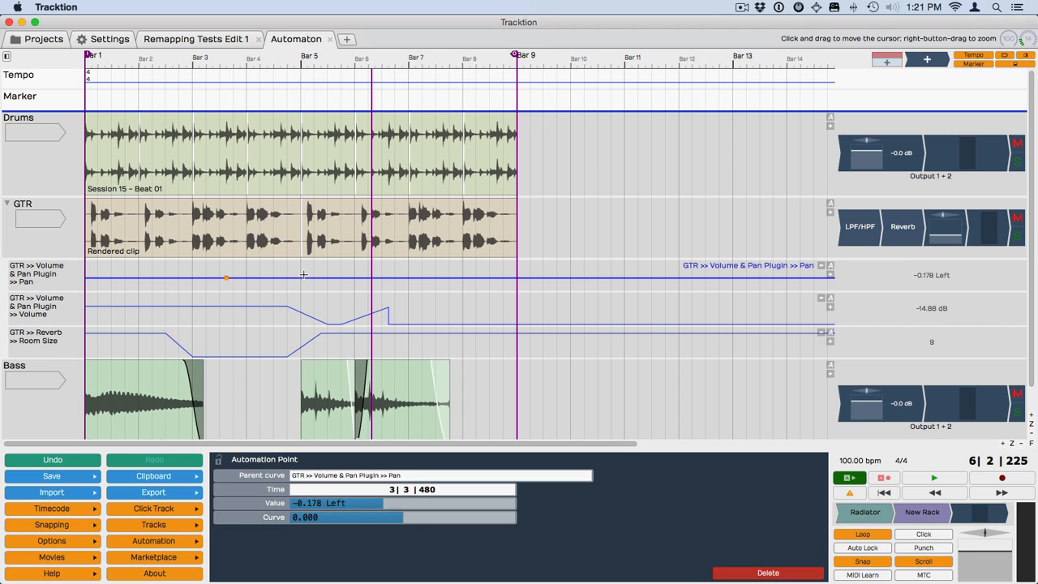
left_click(435, 278)
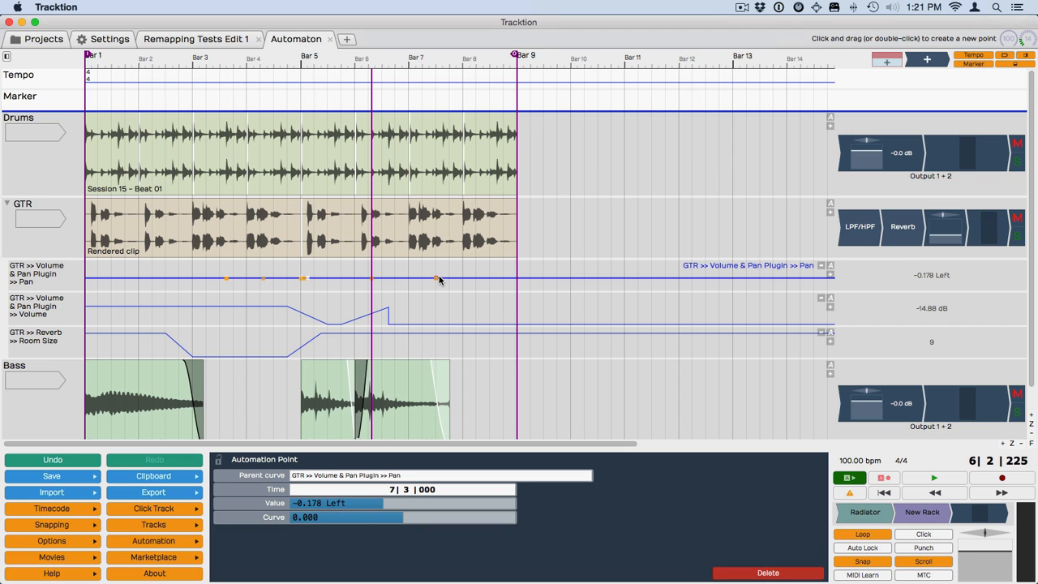
Step: Shape the GTR pan curve hard right before 3|3|480, bent left toward bar 5 with curve 0.453, and +1.000 Right at 7|3
left_click_drag(434, 279, 436, 262)
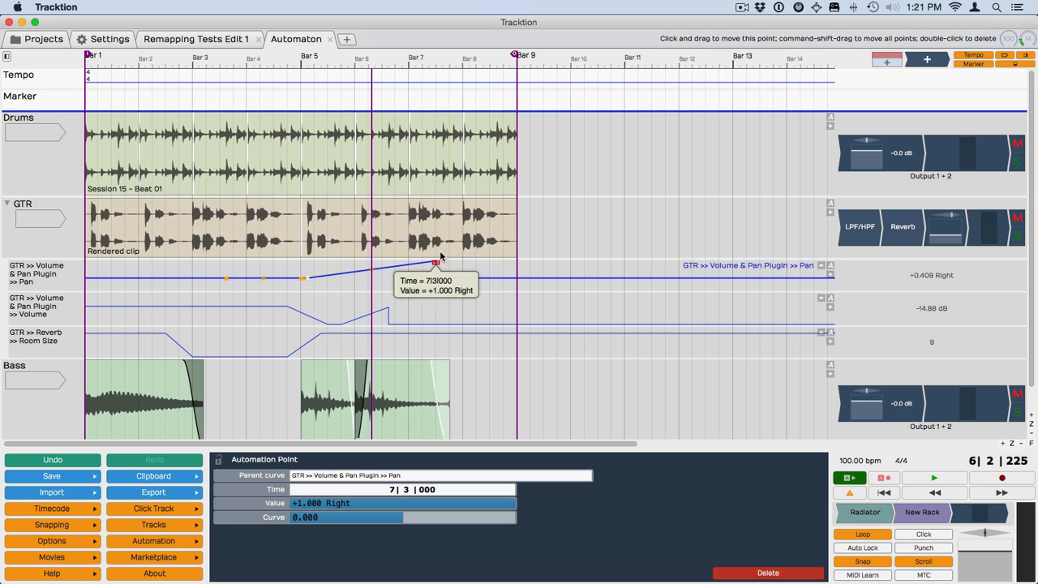
left_click_drag(300, 279, 301, 289)
mouse_move(226, 279)
left_mouse_down()
mouse_move(226, 262)
mouse_move(239, 288)
left_mouse_up()
left_click_drag(264, 288, 259, 281)
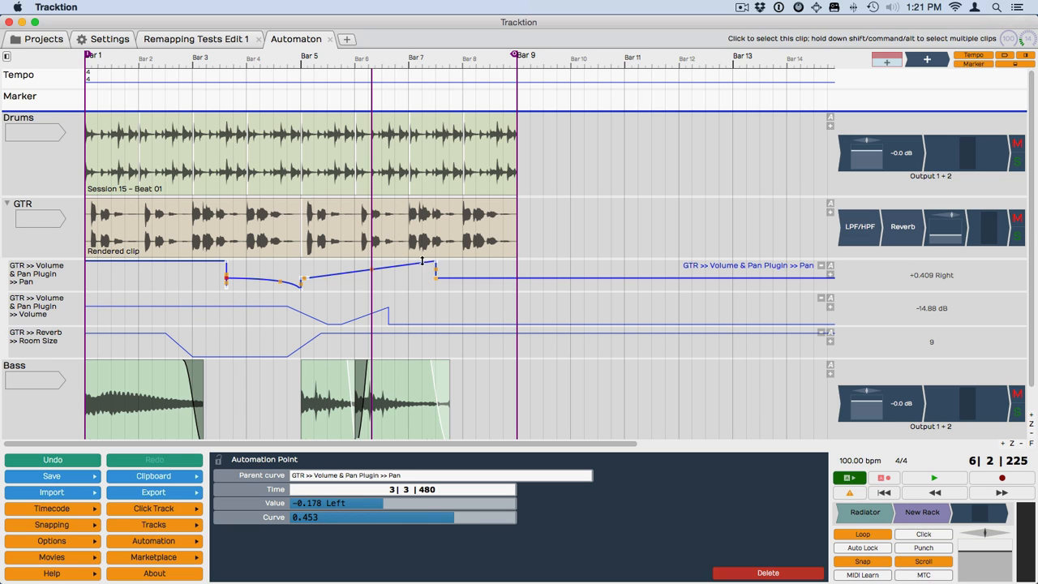
Step: Move the hard-right pan point to 6|1|480 at +0.378 Right, bend both neighbouring segments (-0.347 after 5|1|480), and dip left before 7|3
mouse_move(435, 264)
left_click_drag(435, 264, 360, 269)
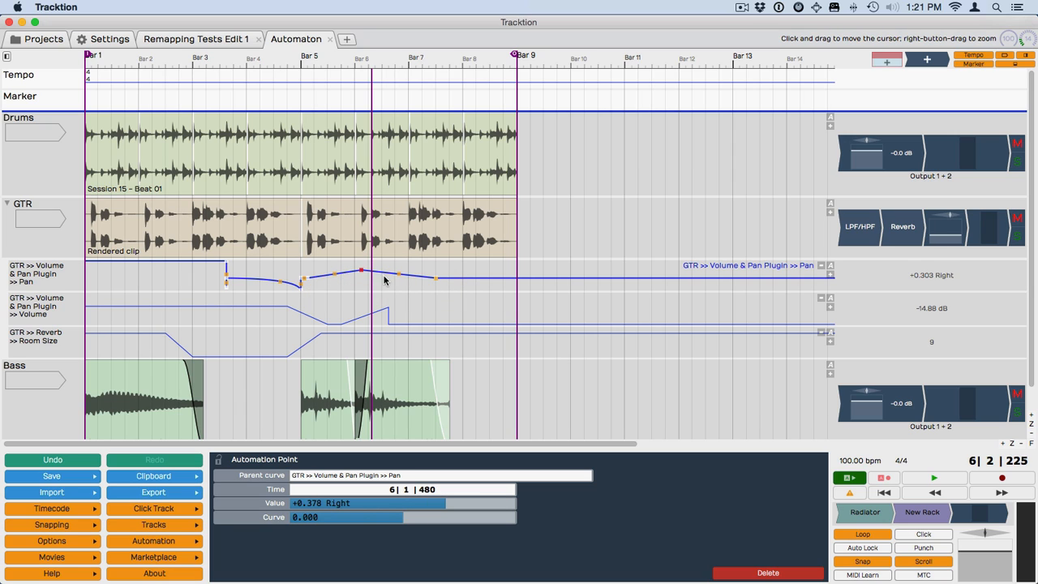
left_click_drag(400, 279, 368, 294)
left_click(436, 276)
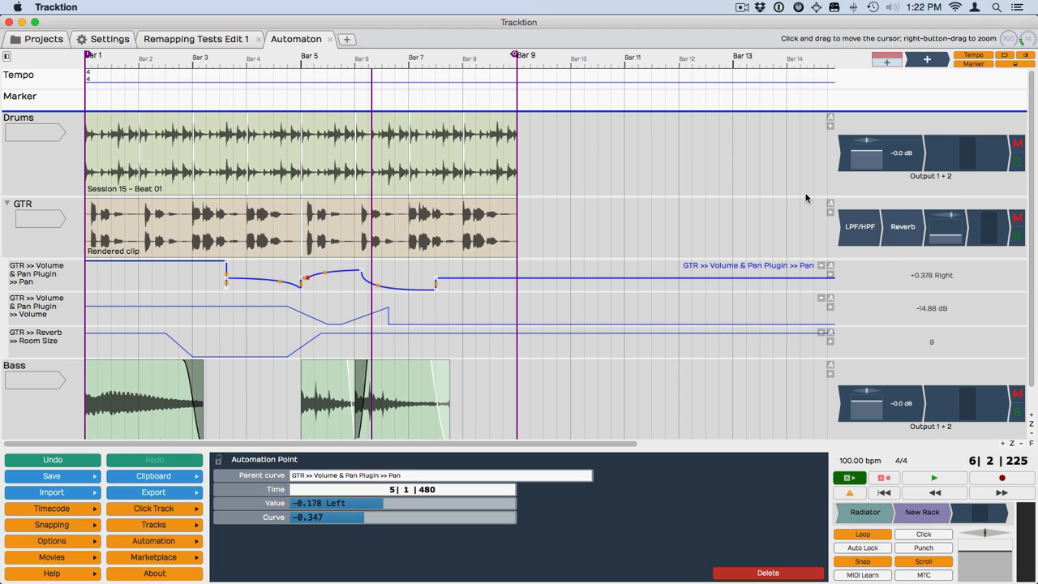
Step: Check the Remap on Tempo Change setting of the GTR track's low/high-pass filter, Reverb, and Volume & Pan plugins
left_click(861, 219)
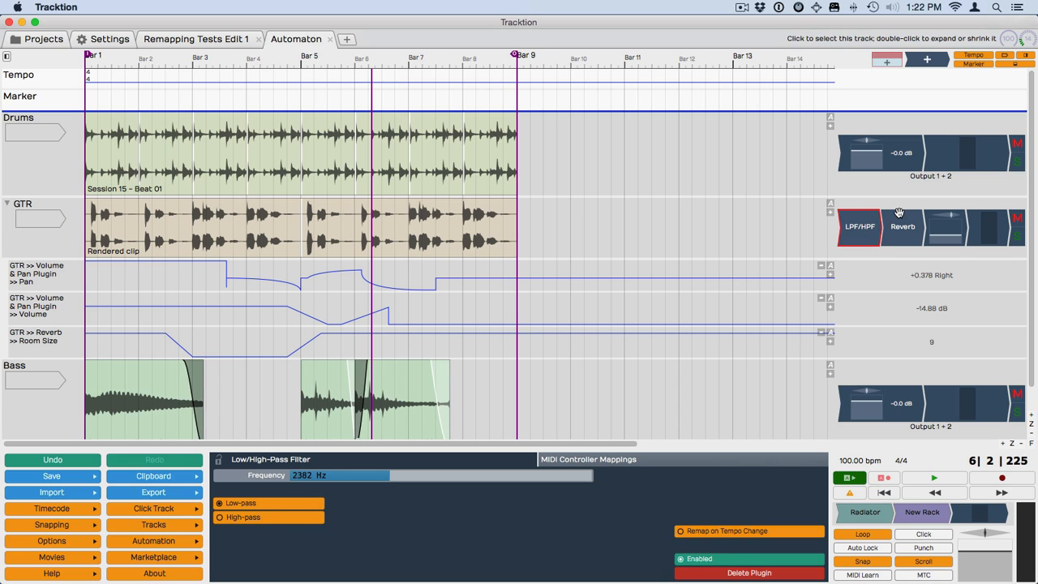
left_click(898, 217)
left_click(737, 533)
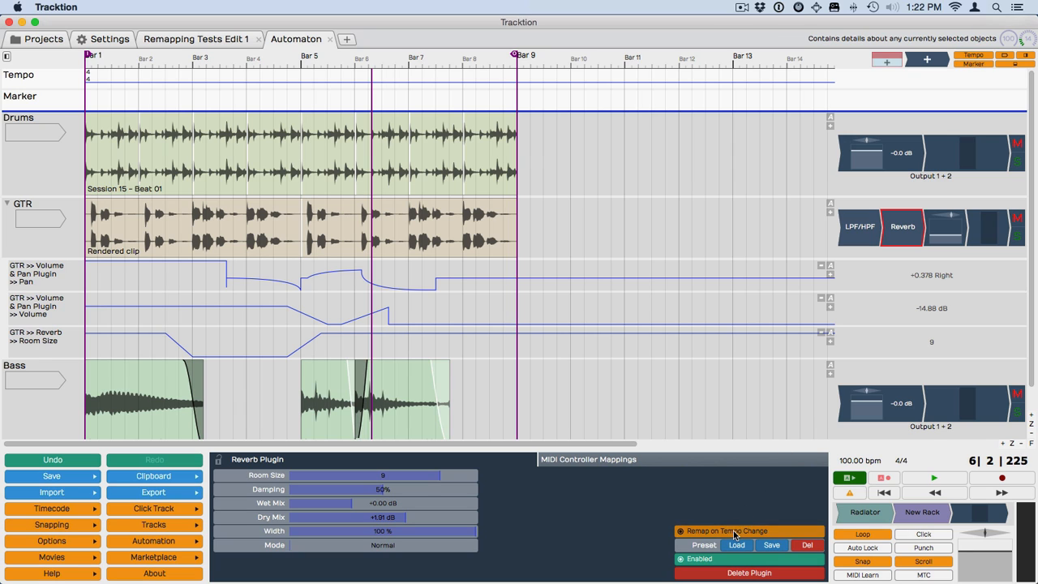
left_click(932, 217)
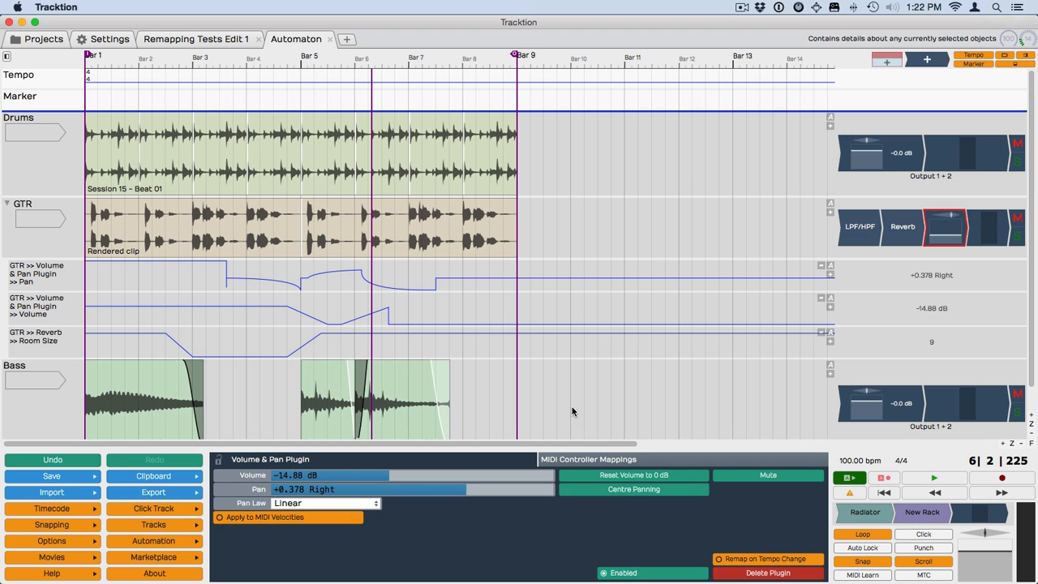
Step: Inspect the Drums clip's general and loop properties, including its Auto-Tempo setting
left_click(240, 116)
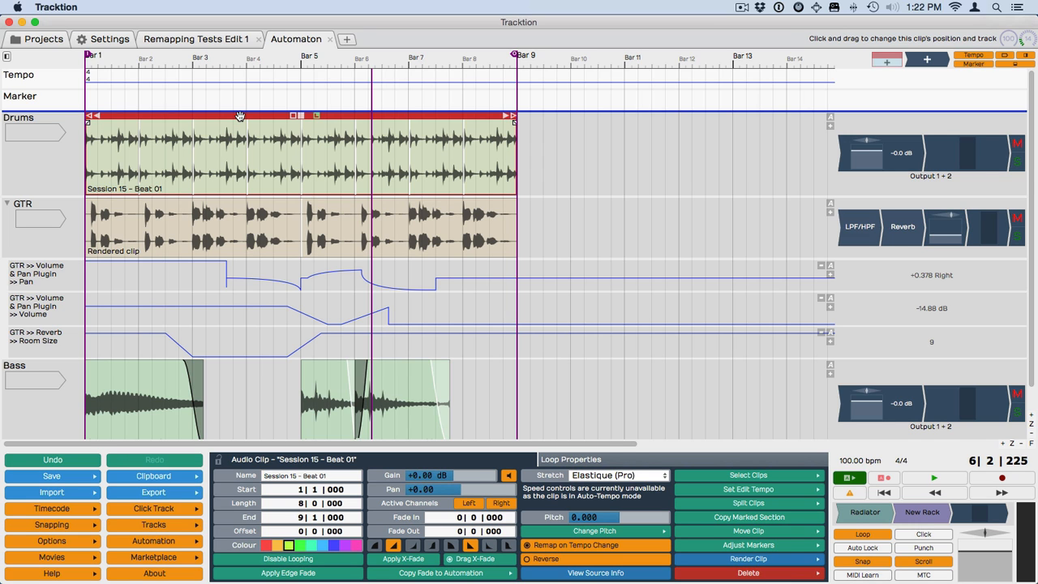
left_click(585, 462)
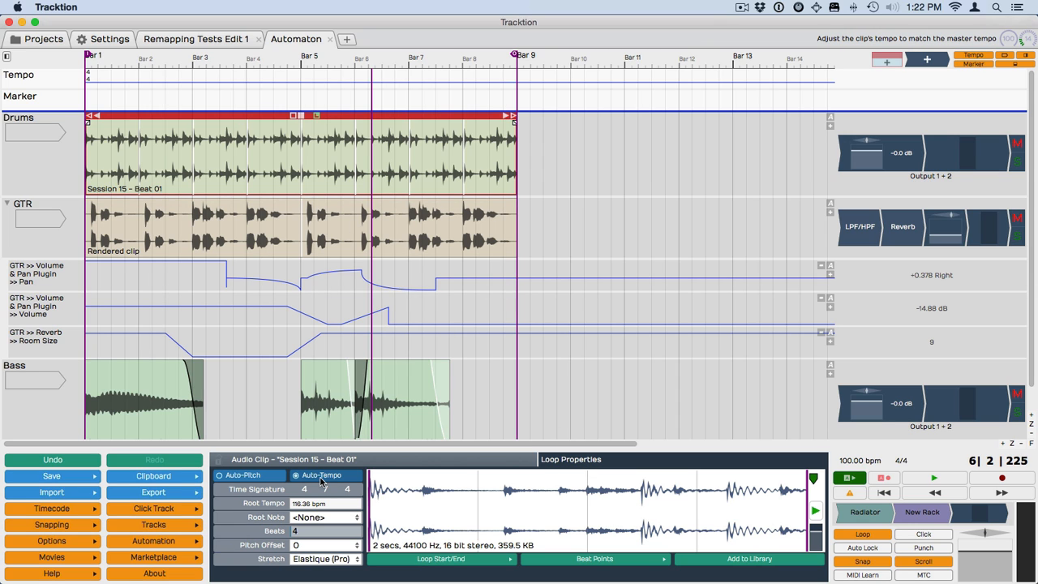
left_click(340, 459)
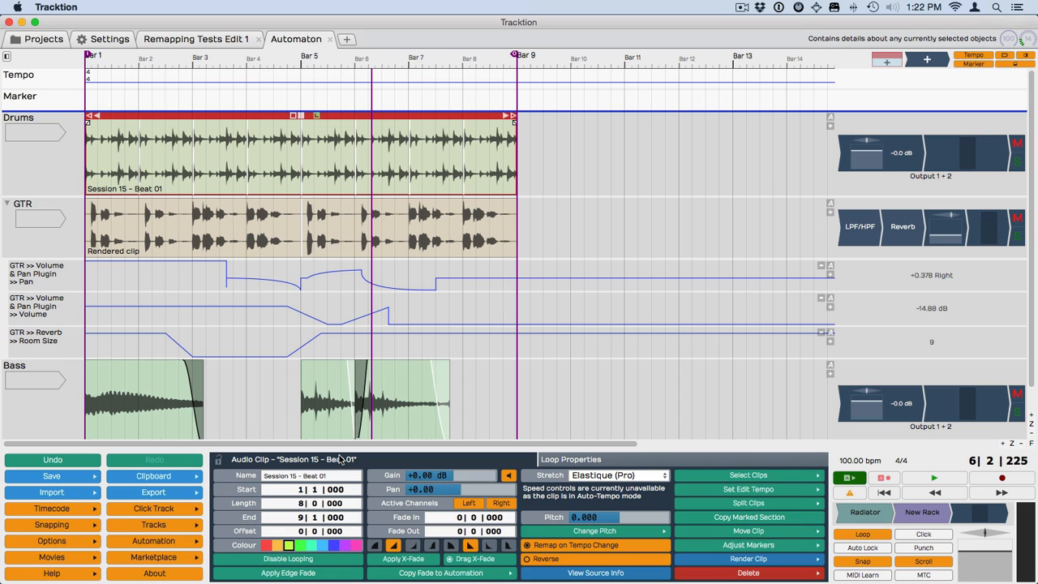
Step: Set the edit's tempo to 200 BPM to compare how the clips and automation curves follow the change
left_click(851, 460)
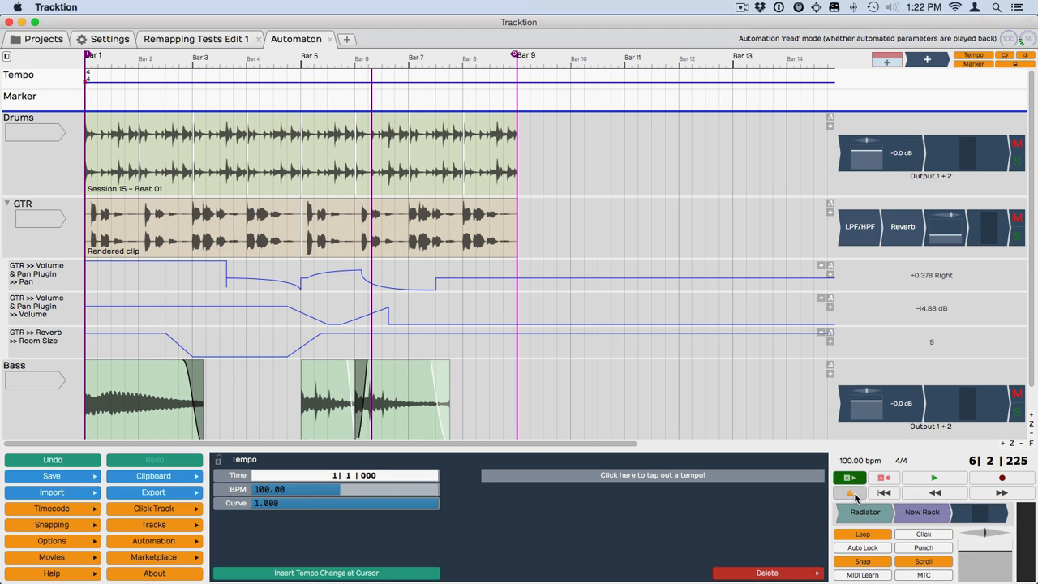
left_click(332, 490)
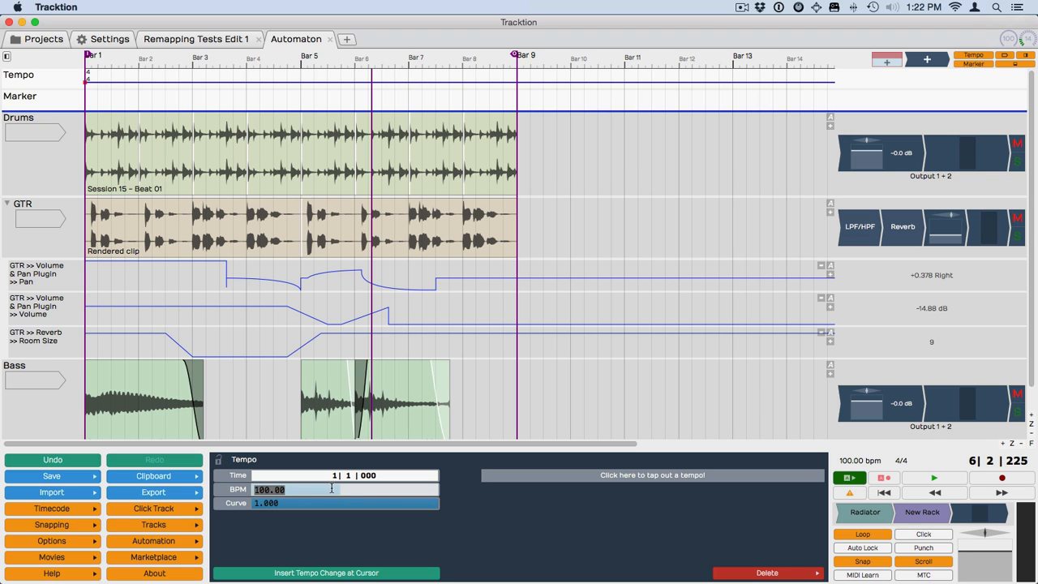
type("200")
key("Return")
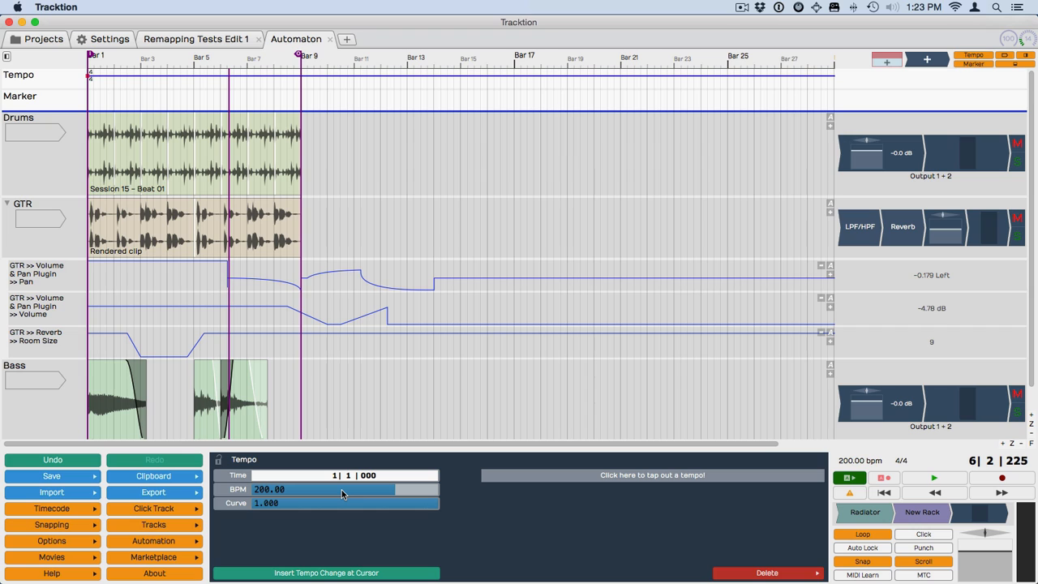
Step: Return the edit's tempo to 100 BPM
double_click(341, 492)
type("1")
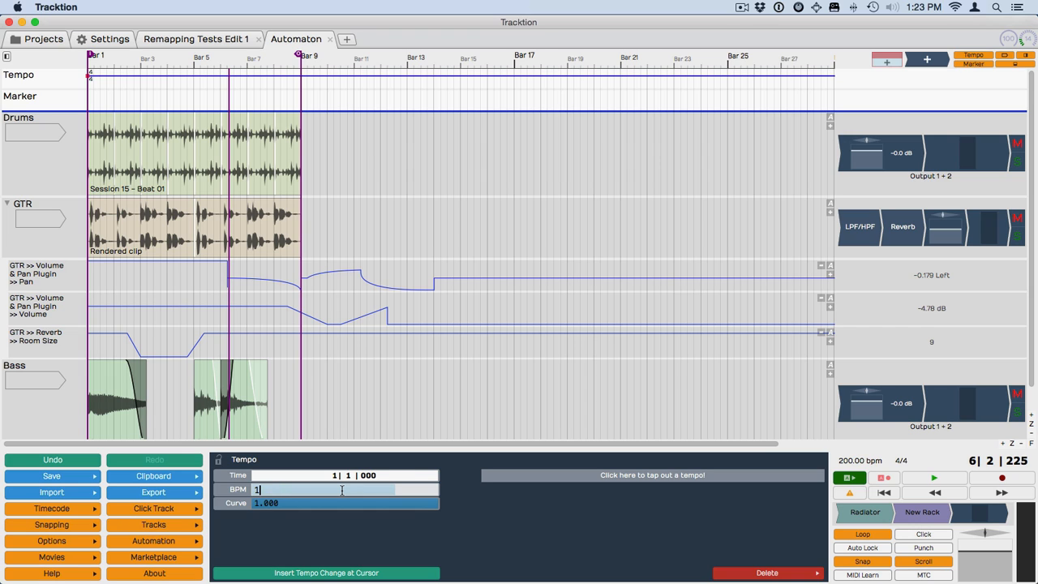
type("00")
key("Return")
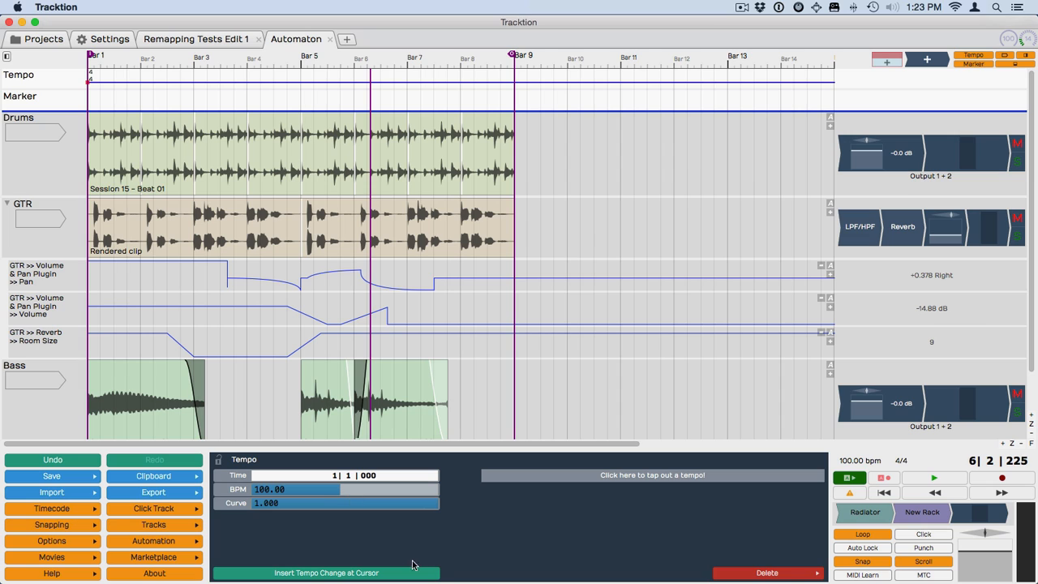
Step: Enable Remap on Tempo Change for GTR's low/high-pass filter and Volume & Pan plugins, and recheck the setting on Reverb and the filter
left_click(857, 227)
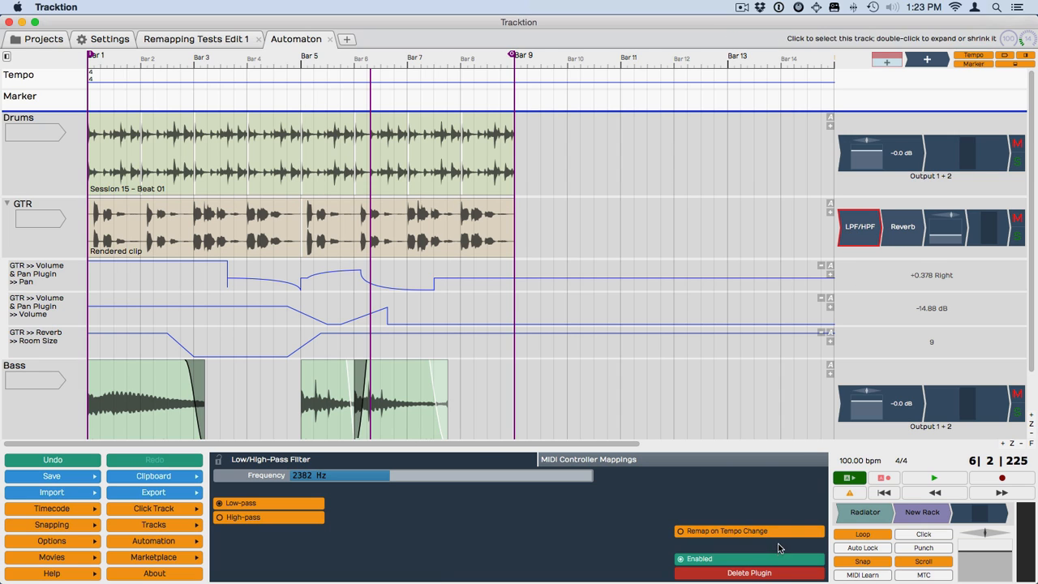
left_click(726, 533)
left_click(911, 227)
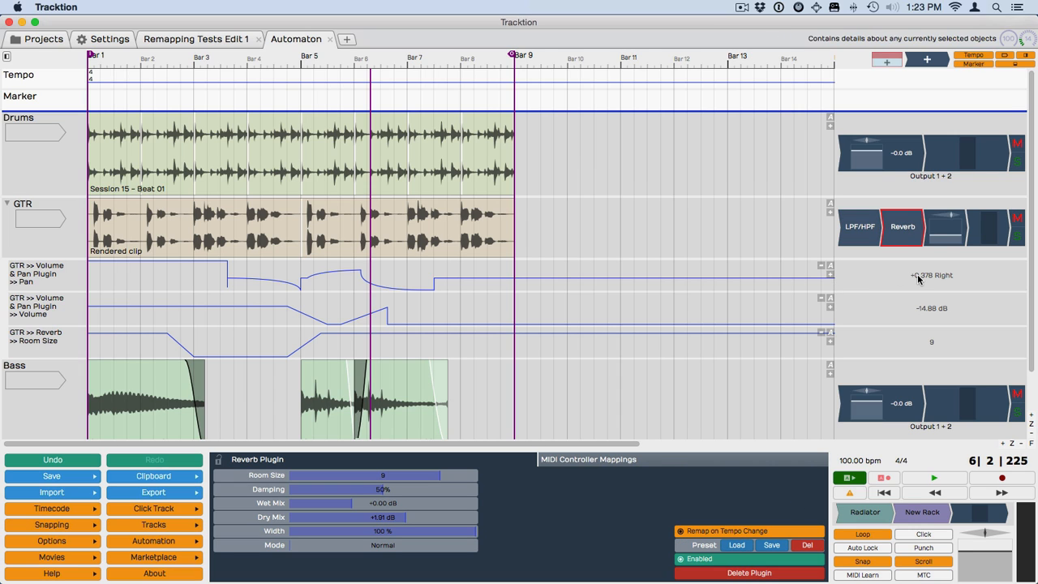
left_click(935, 215)
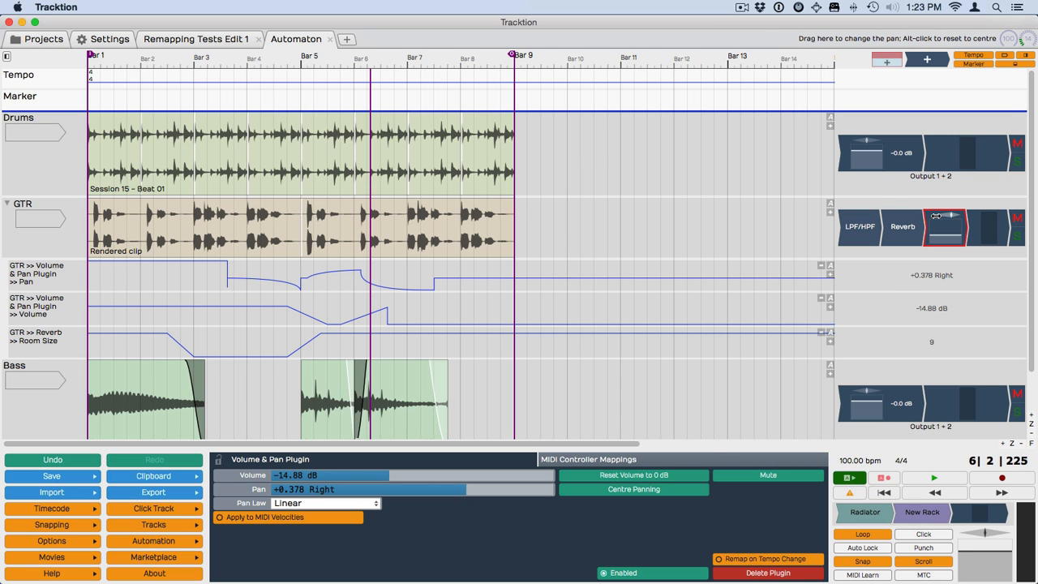
left_click(741, 560)
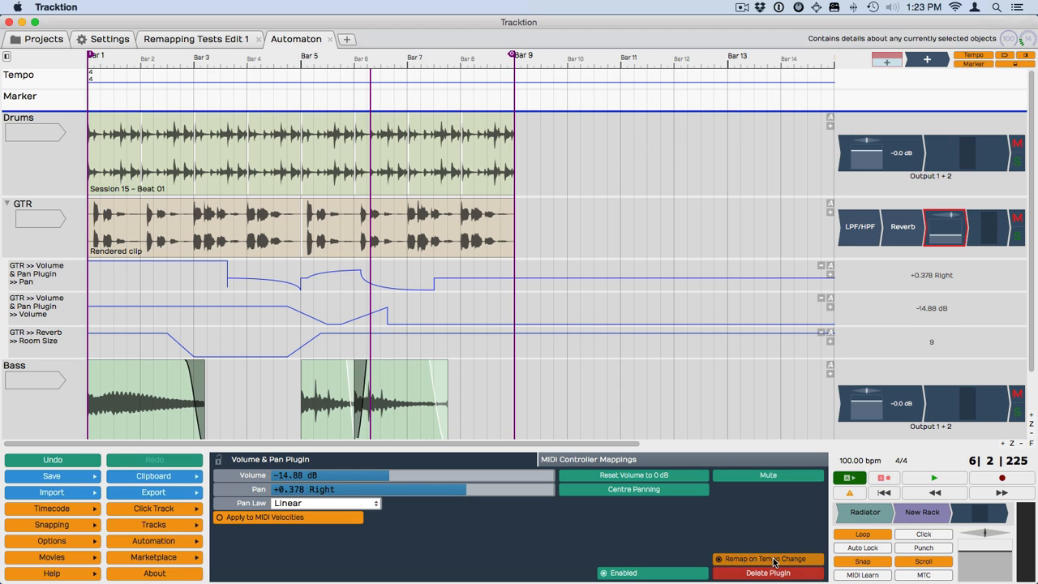
left_click(906, 225)
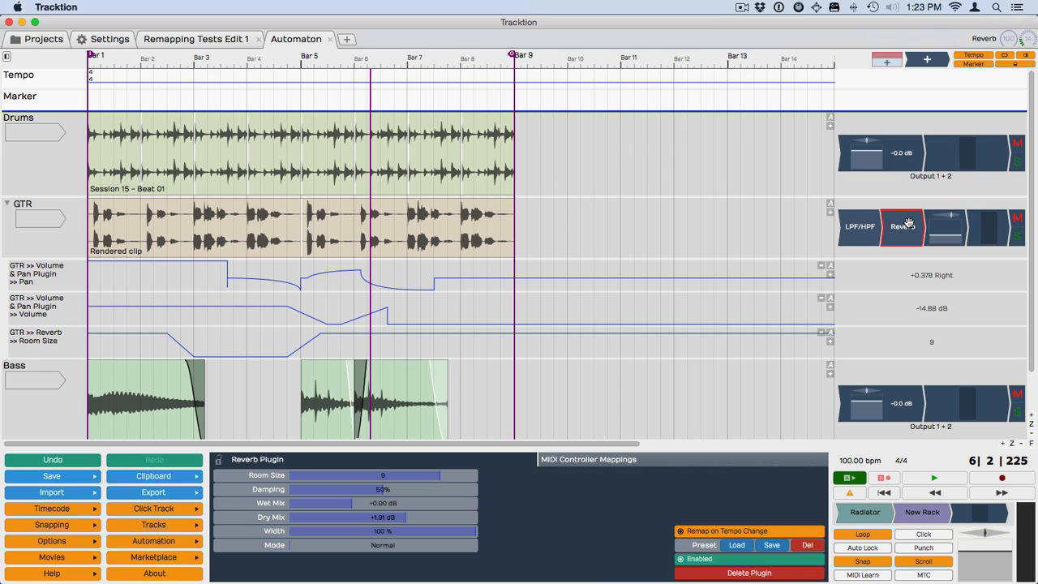
left_click(866, 227)
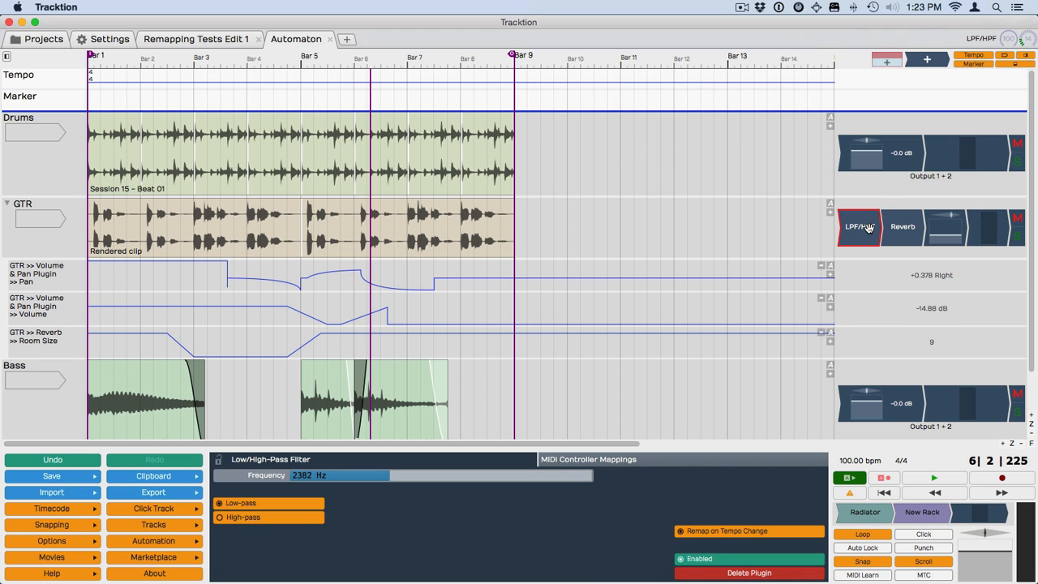
Step: Set the edit's tempo to 50 BPM to test the remapping of the automation curves
left_click(859, 459)
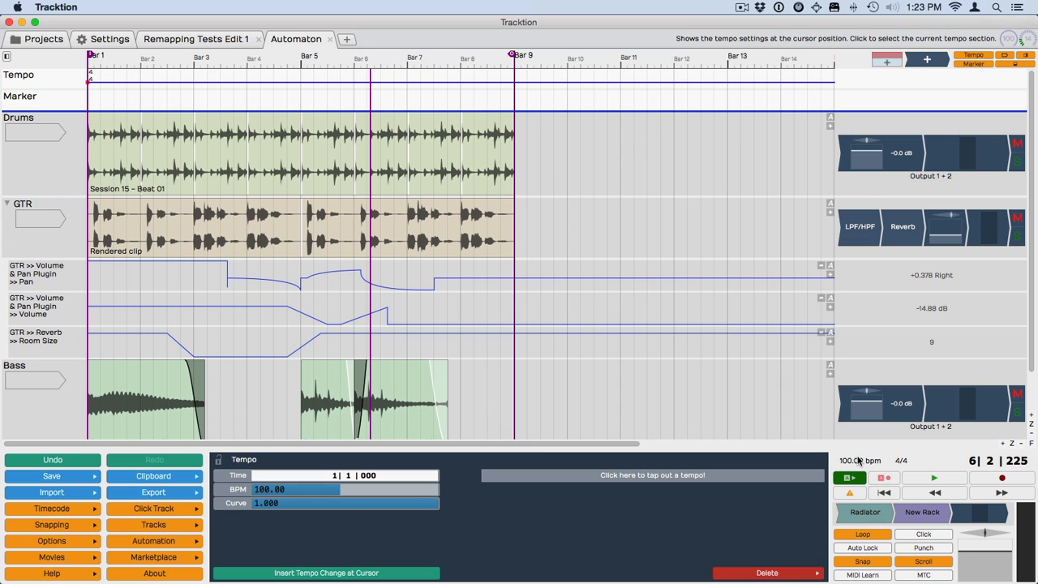
left_click(327, 490)
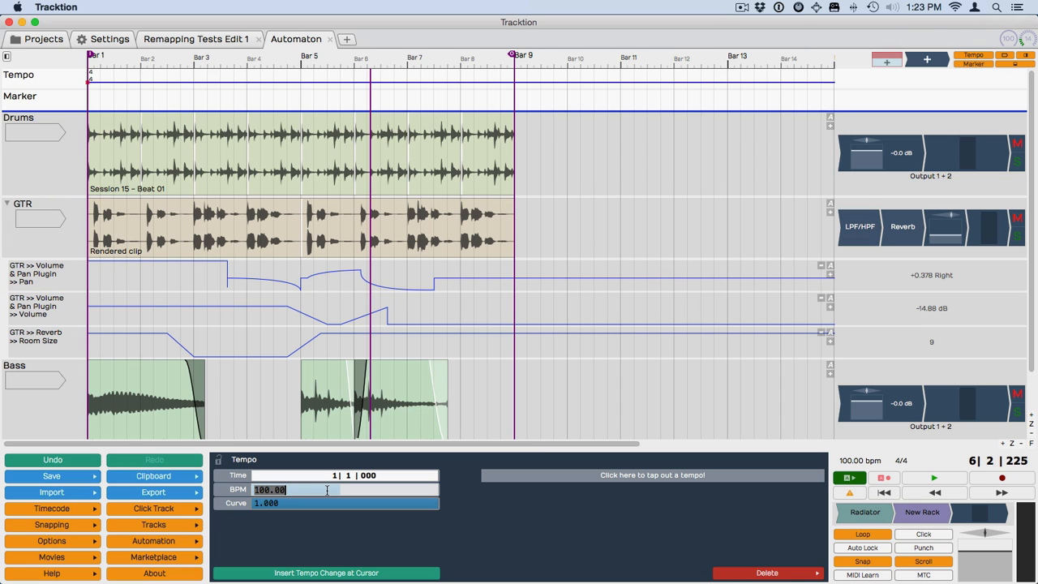
type("50")
key("Return")
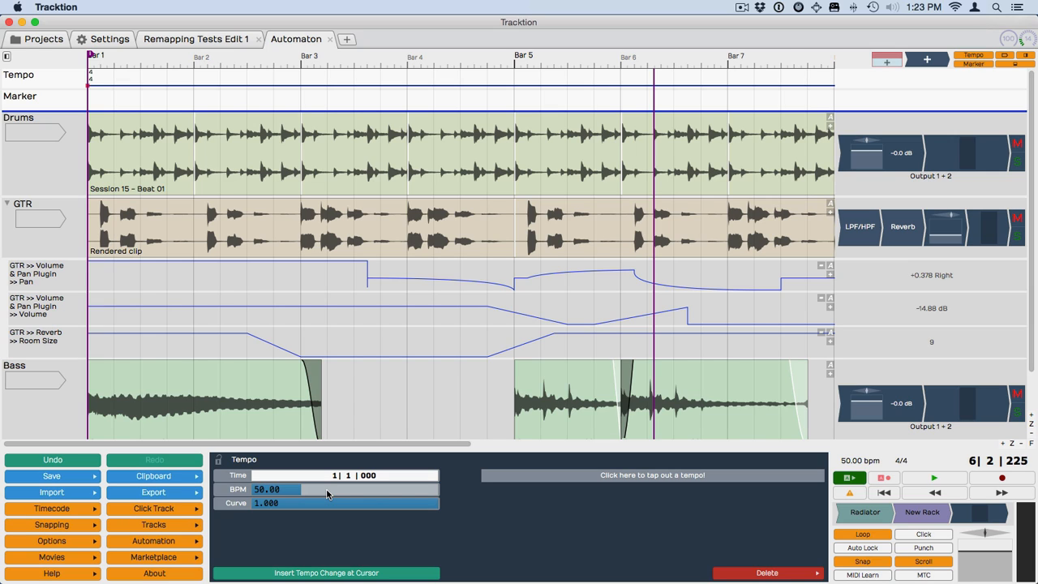
Step: Set the tempo to 200 BPM as a second remapping test
left_click(326, 490)
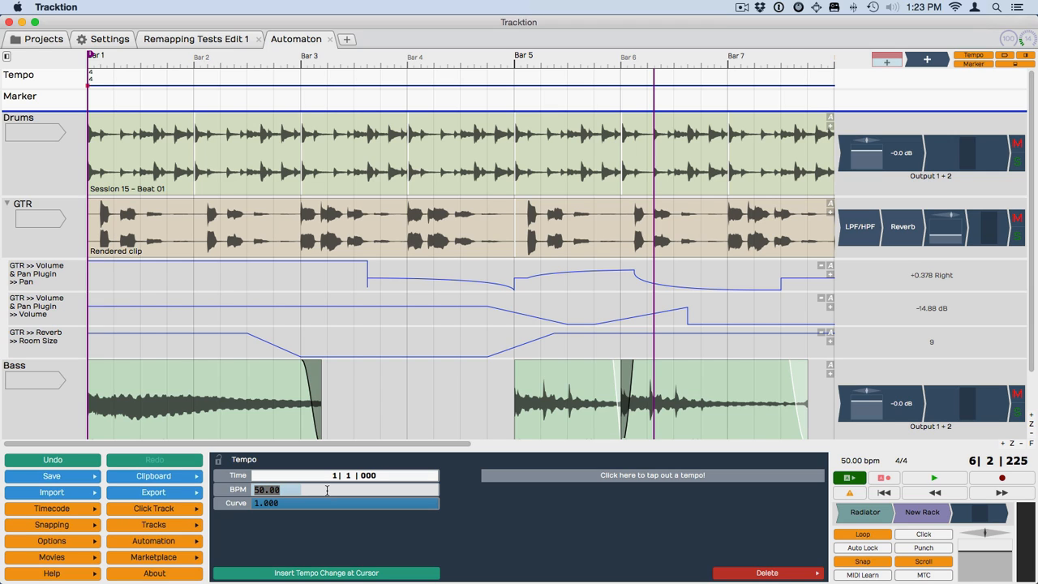
type("200")
key("Return")
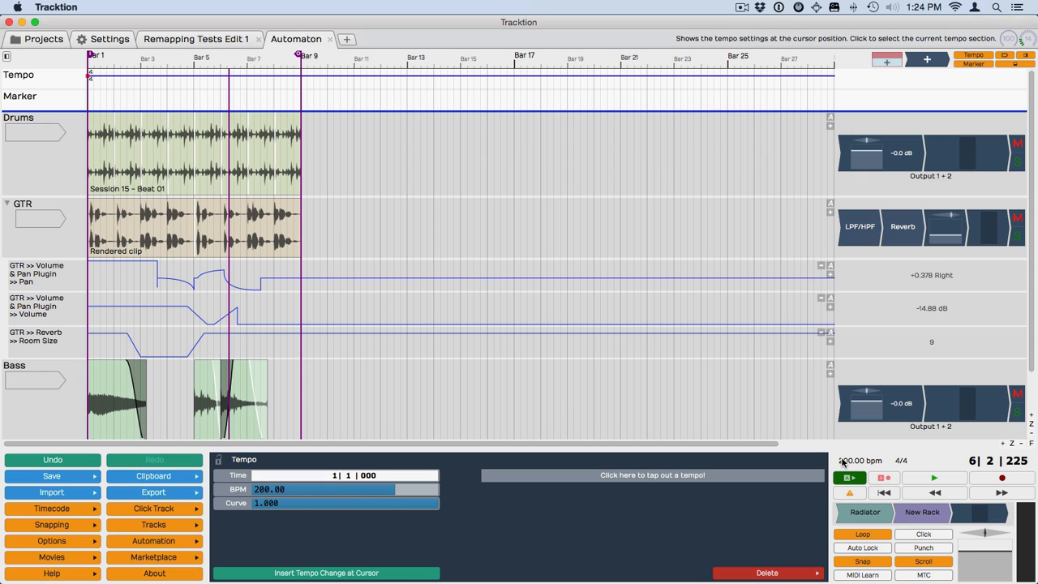
Step: Set the edit's tempo to 80 BPM and turn on Auto Lock
left_click(290, 490)
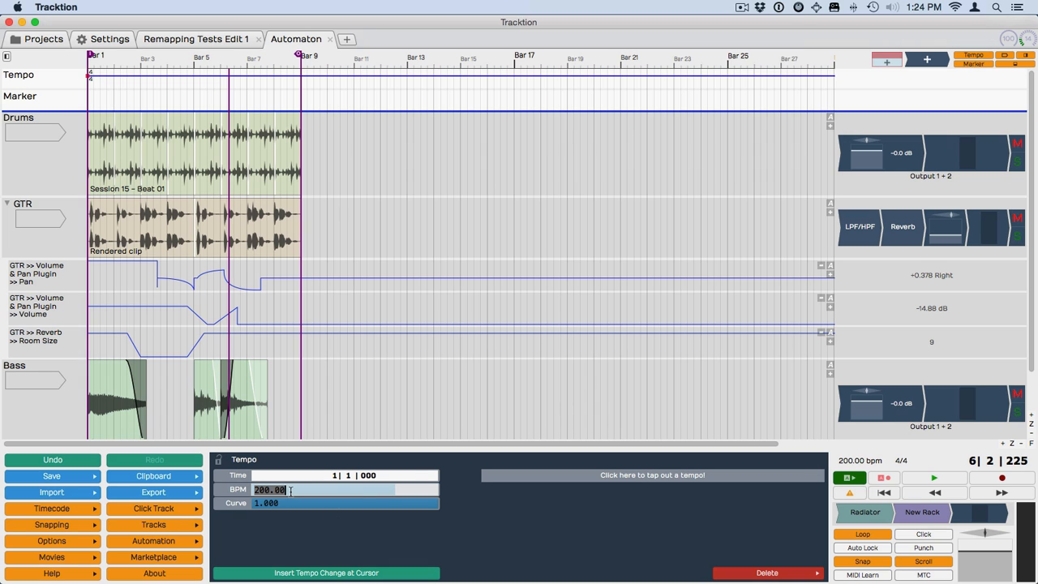
type("890")
key("Return")
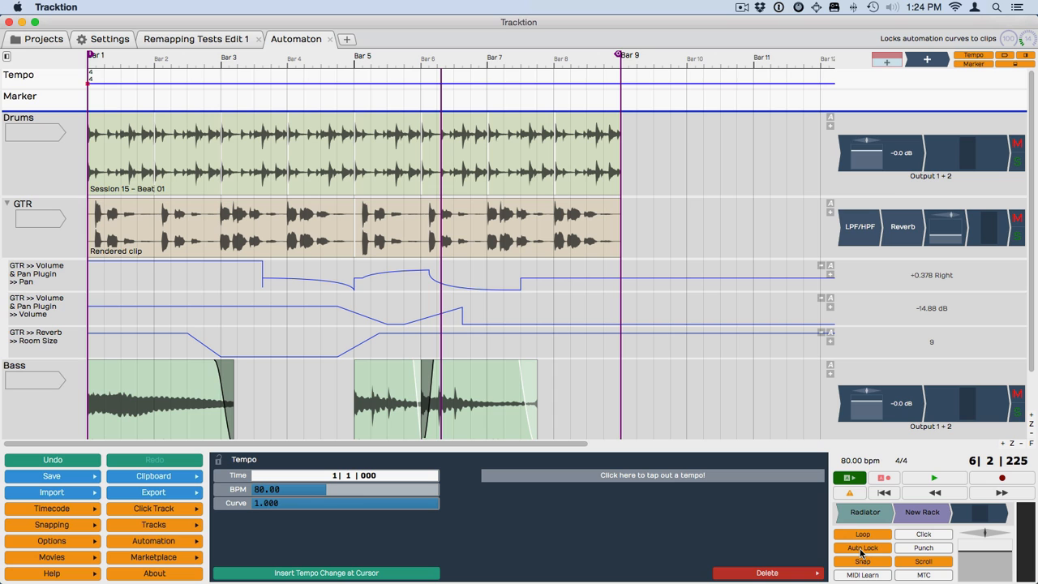
Step: Try moving the GTR clip with its locked automation to start at 33|3|000, check the vacated opening bars, and undo the move
left_click_drag(472, 204, 411, 230)
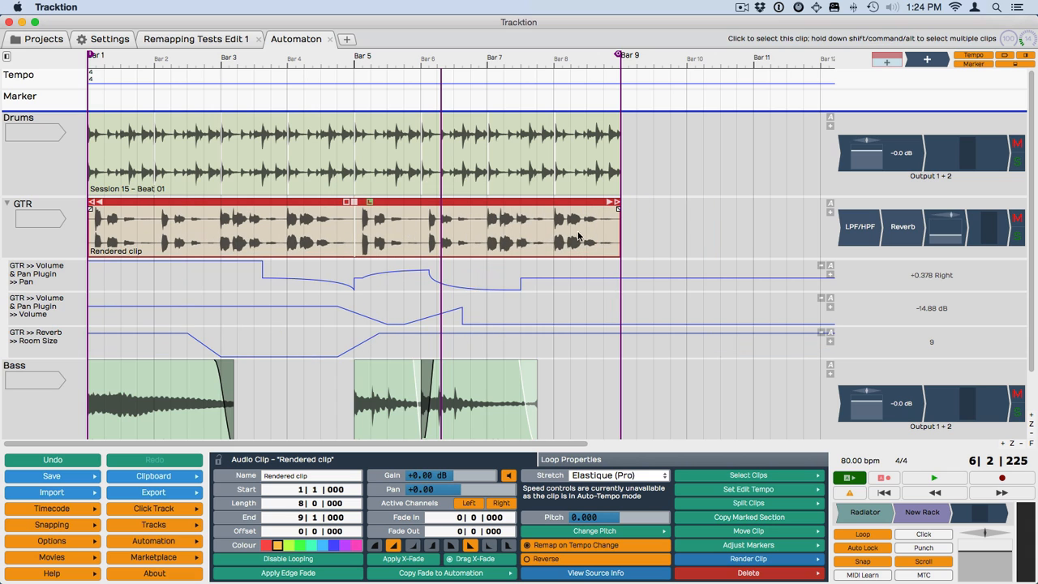
left_click_drag(490, 202, 354, 285)
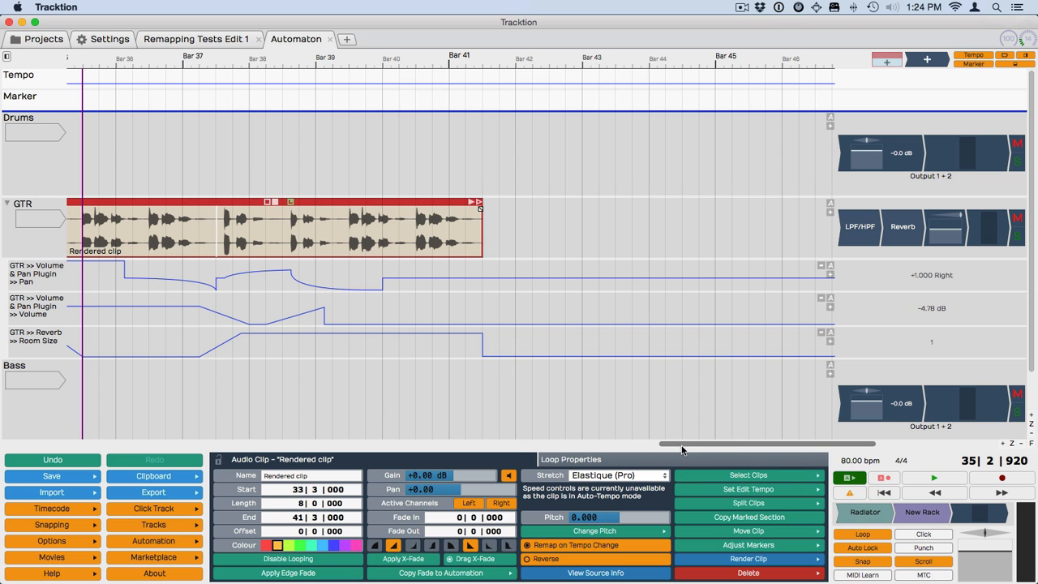
left_click_drag(682, 450, 13, 483)
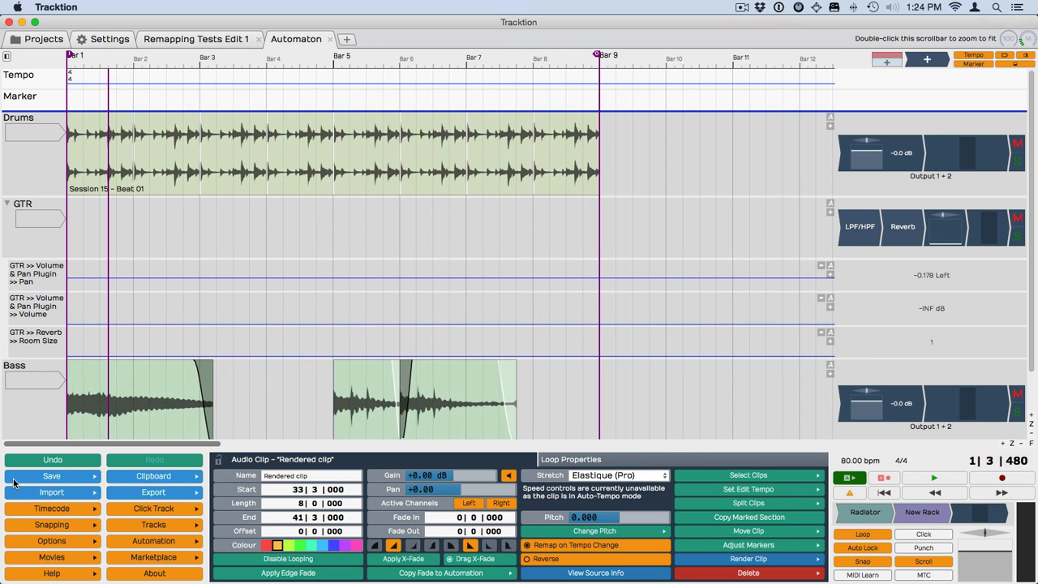
key("ctrl+z")
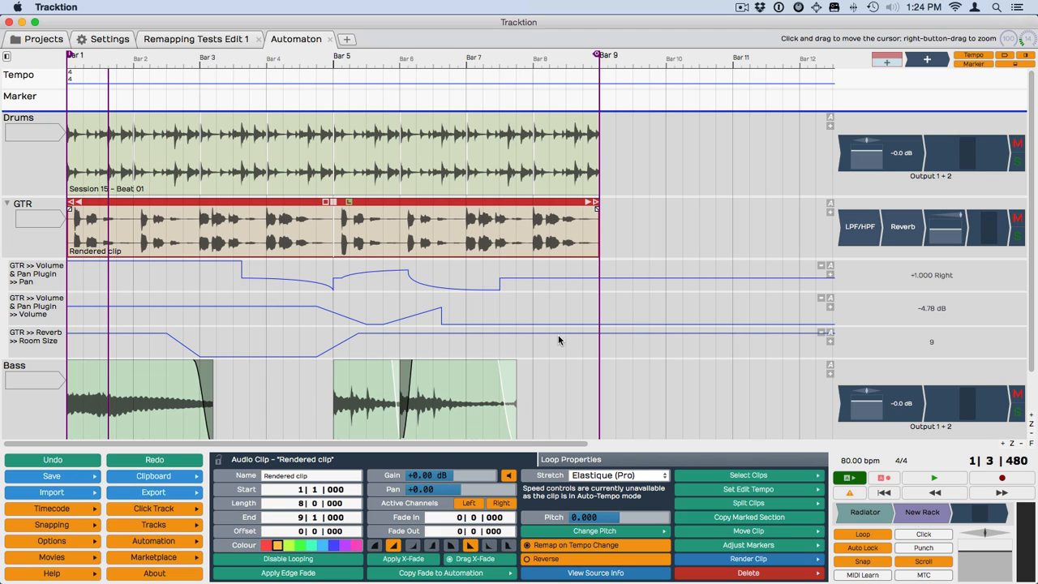
Step: Inspect the GTR track's Reverb plugin for its Remap on Tempo Change option and review the edit's default remapping options
left_click(891, 224)
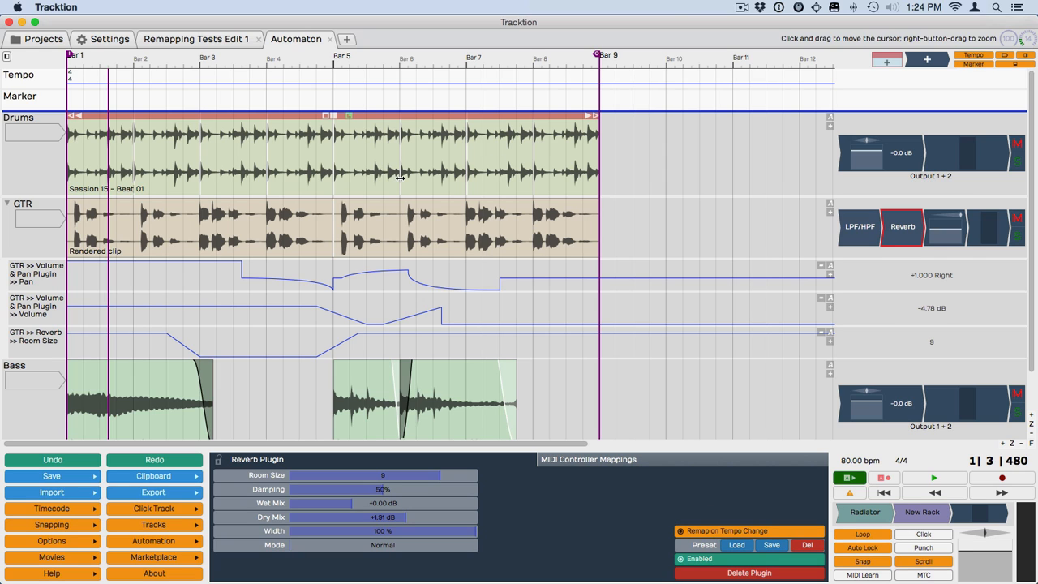
right_click(305, 61)
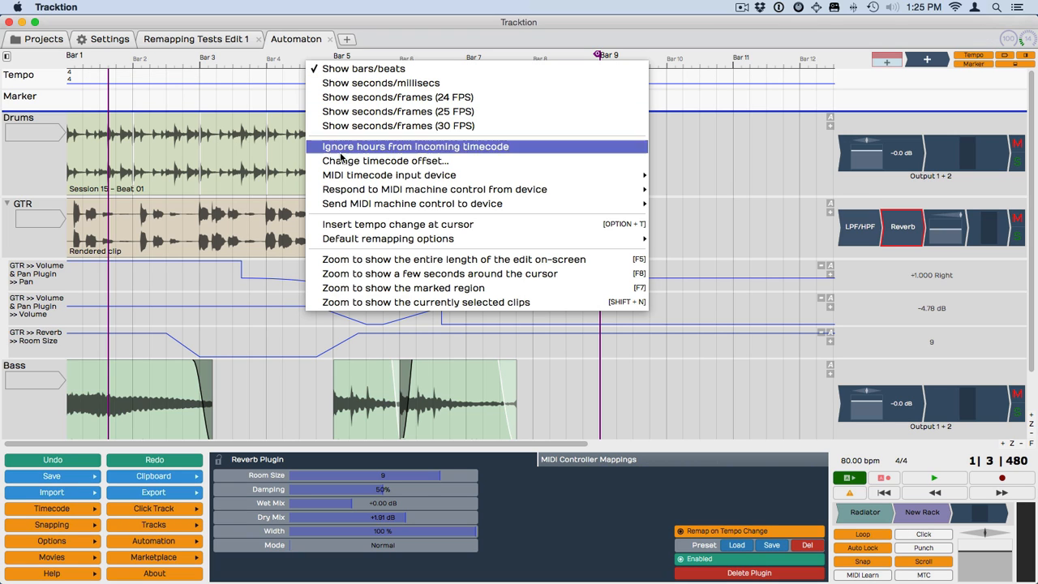
mouse_move(360, 237)
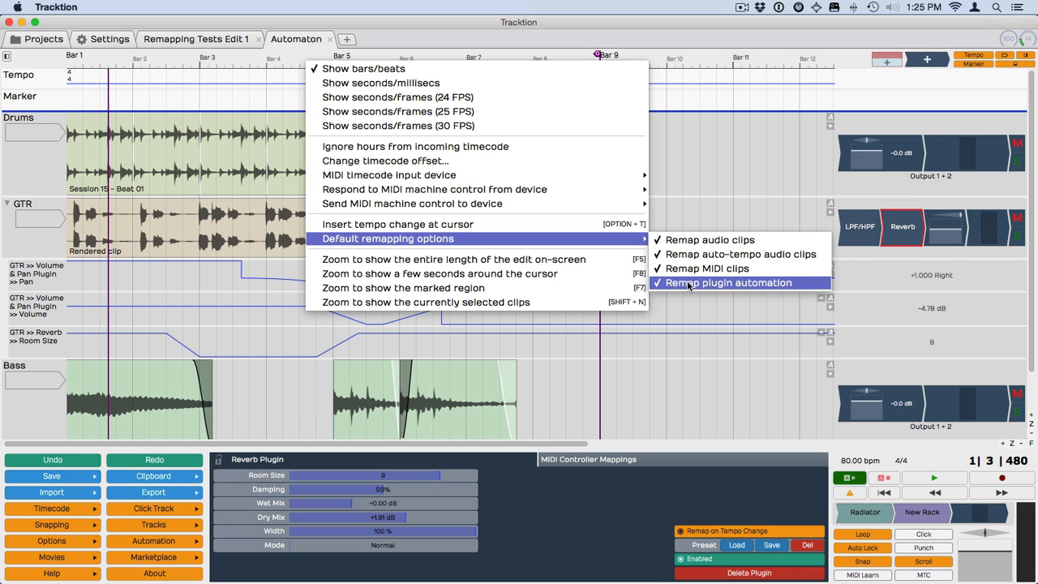
left_click(691, 405)
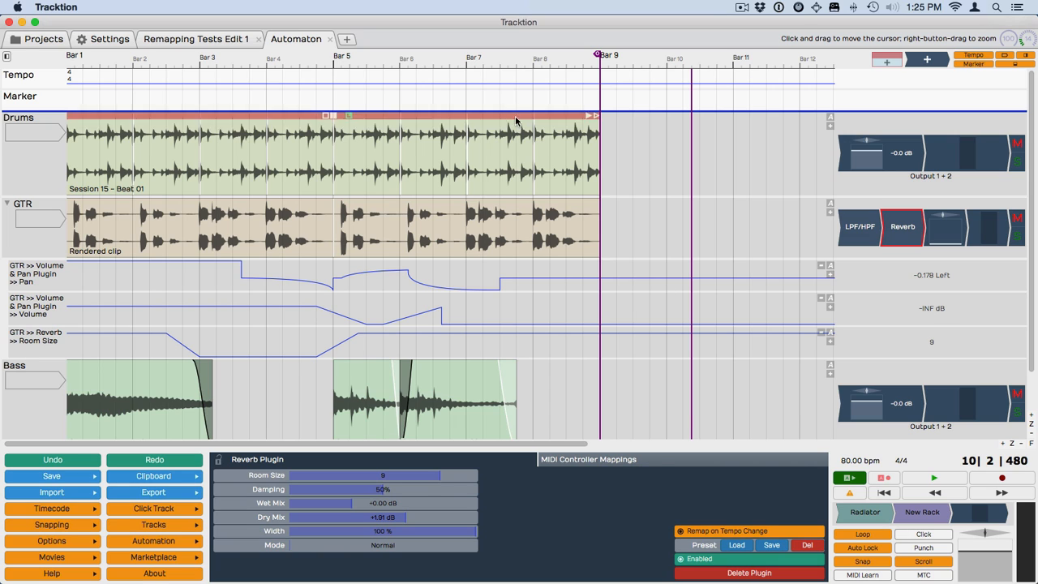
Step: Select the GTR clip, then collapse and re-expand the automation lanes beneath the GTR track
left_click(379, 203)
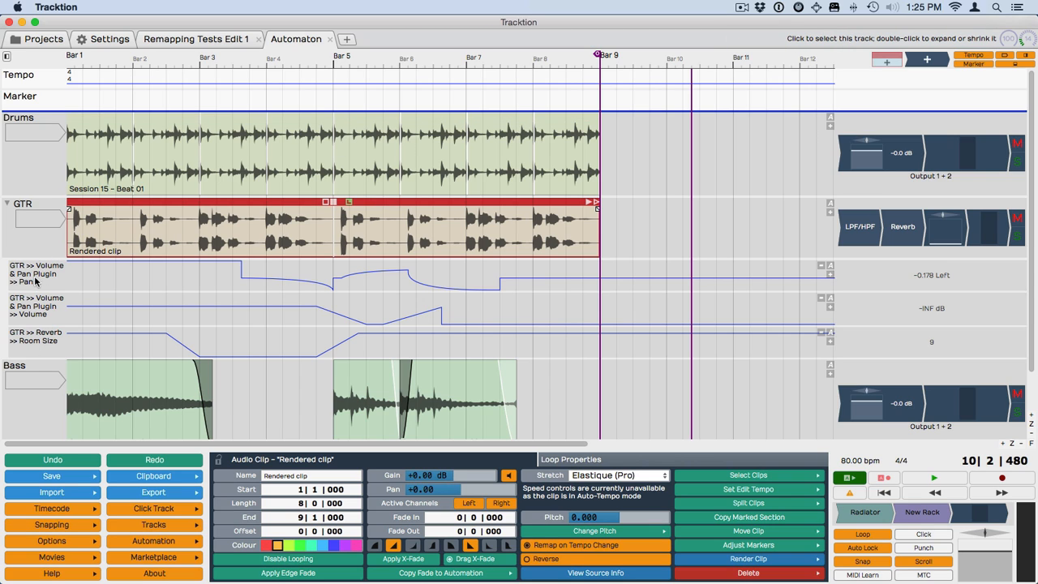
left_click(8, 205)
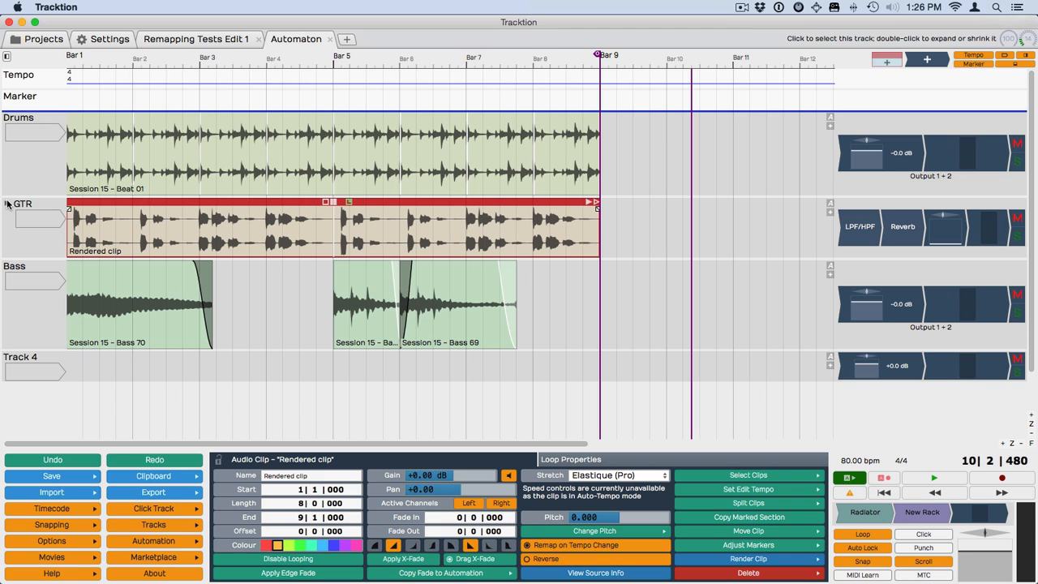
left_click(7, 205)
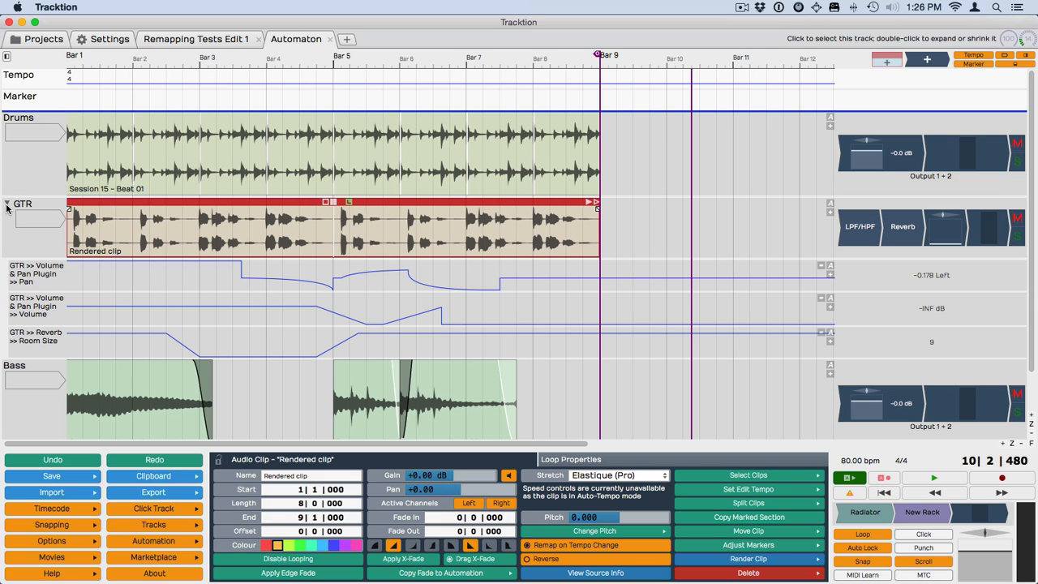
left_click(7, 204)
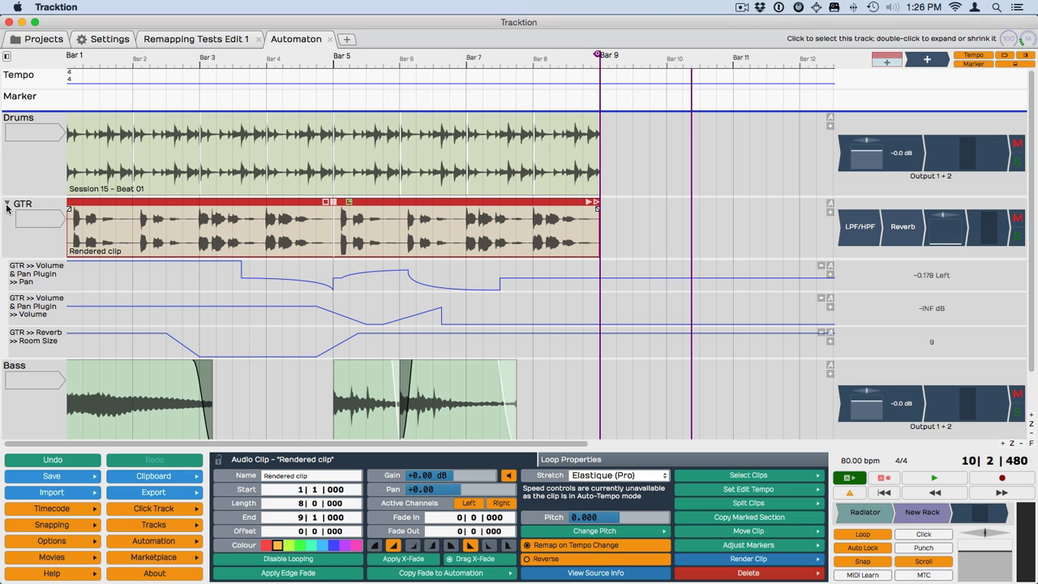